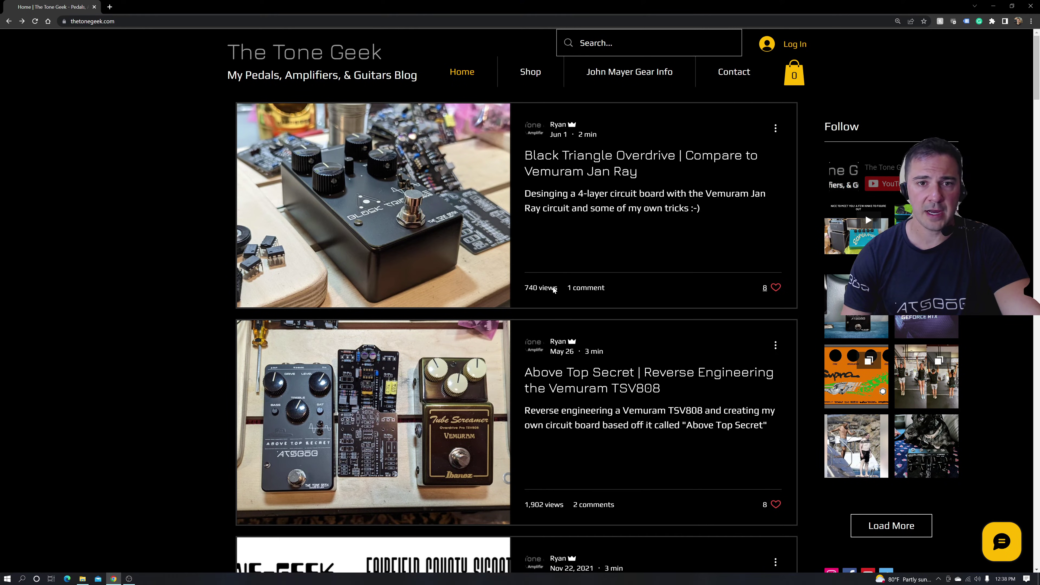
Open the Black Triangle Overdrive post and scroll to its 'Build your own' BOM Spreadsheet link
click(595, 173)
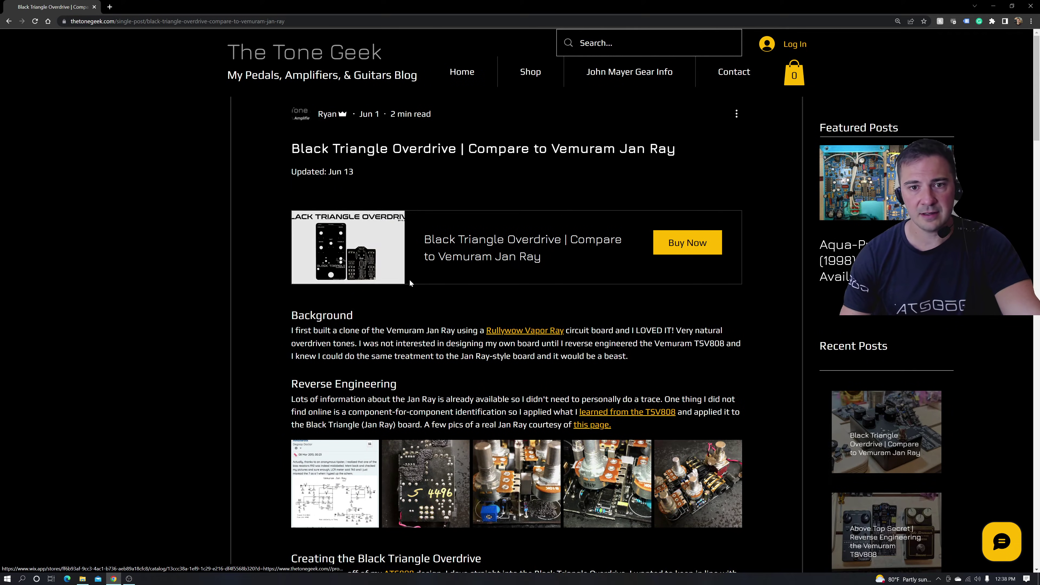
scroll(455, 295, down, 8)
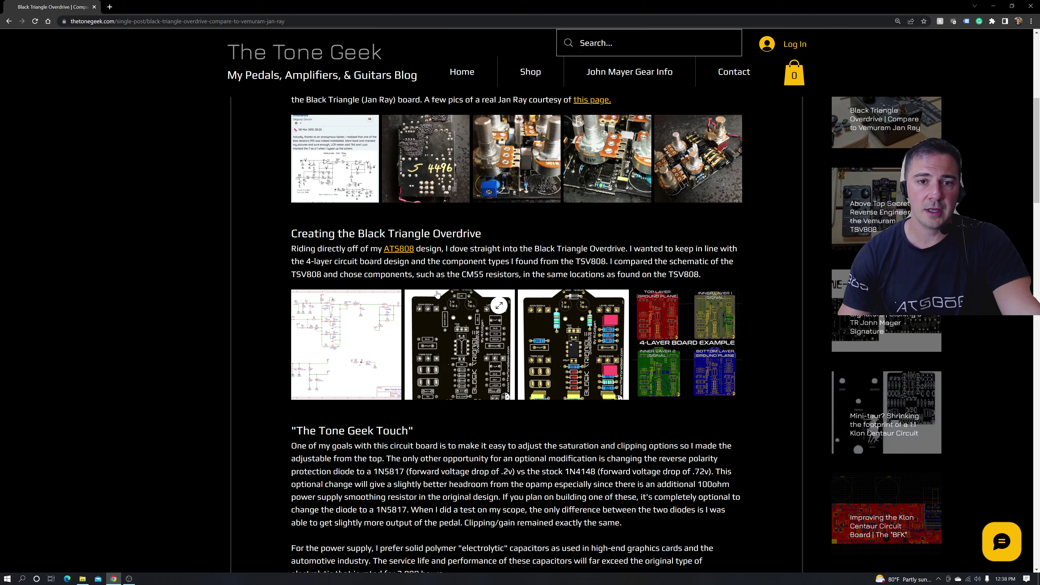
scroll(452, 300, down, 17)
scroll(500, 335, down, 13)
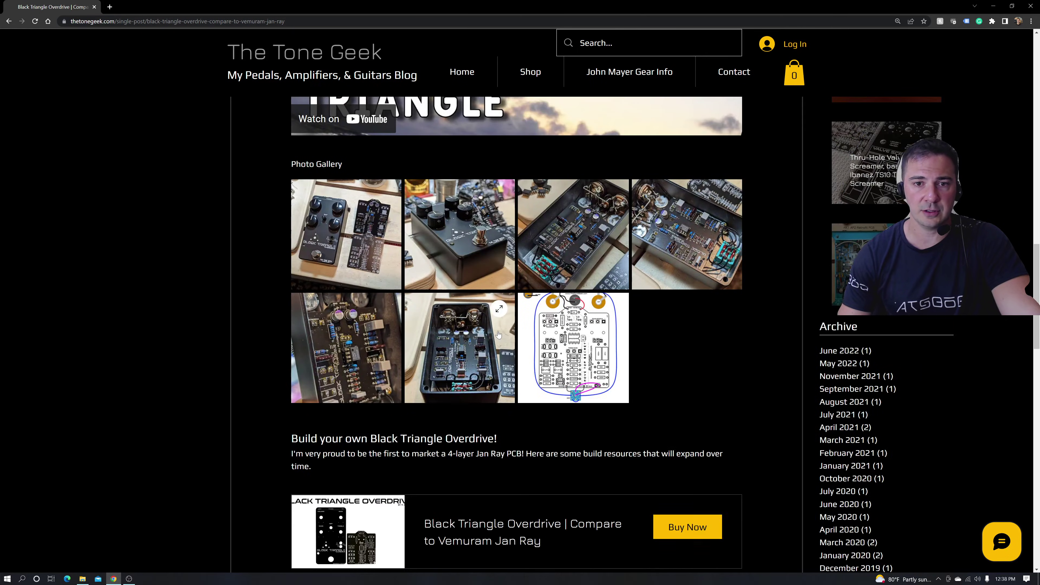
scroll(497, 330, down, 3)
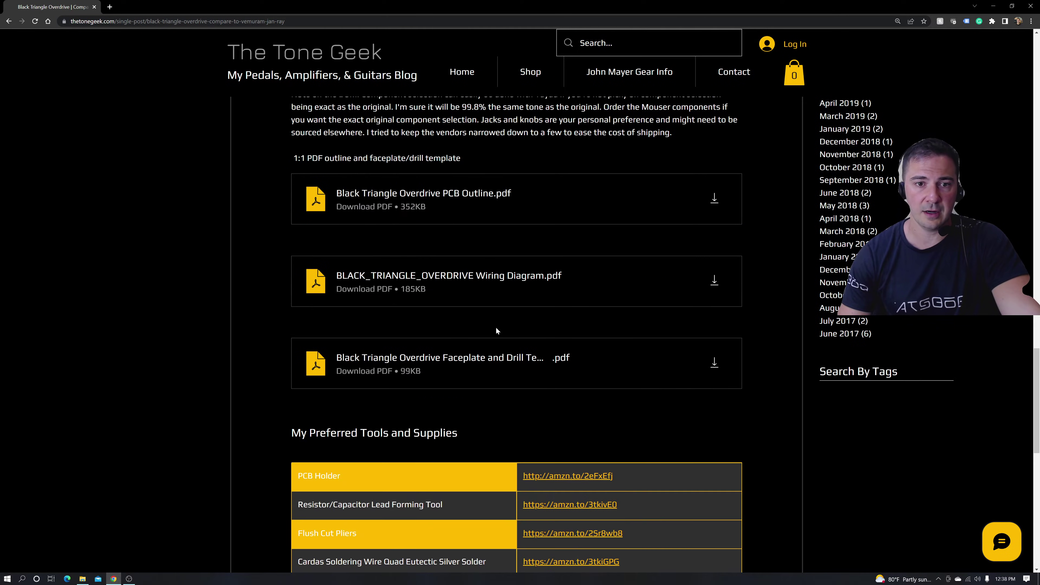
scroll(491, 323, down, 5)
scroll(491, 323, up, 11)
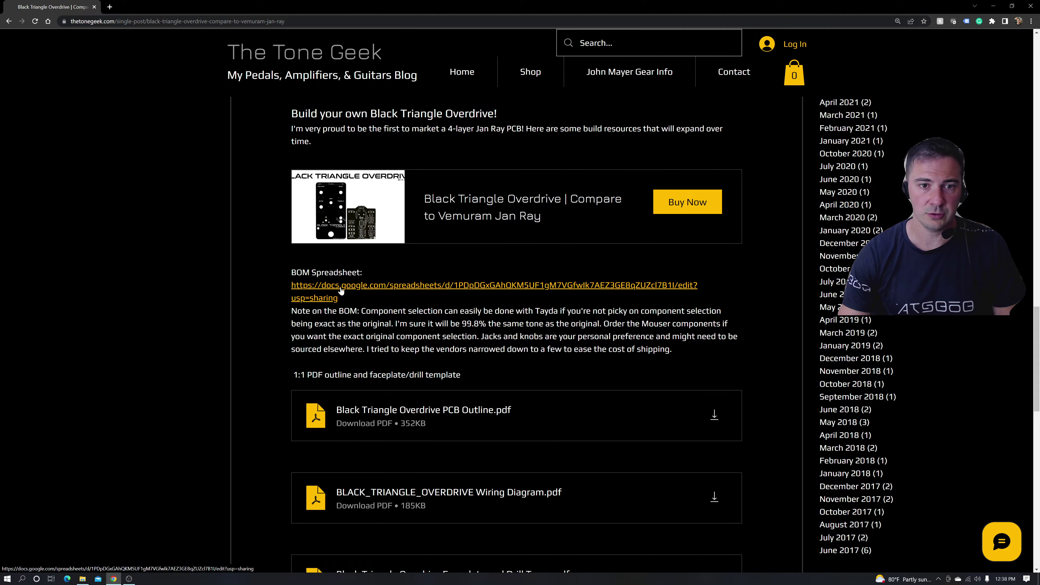
scroll(468, 361, up, 6)
scroll(467, 370, down, 5)
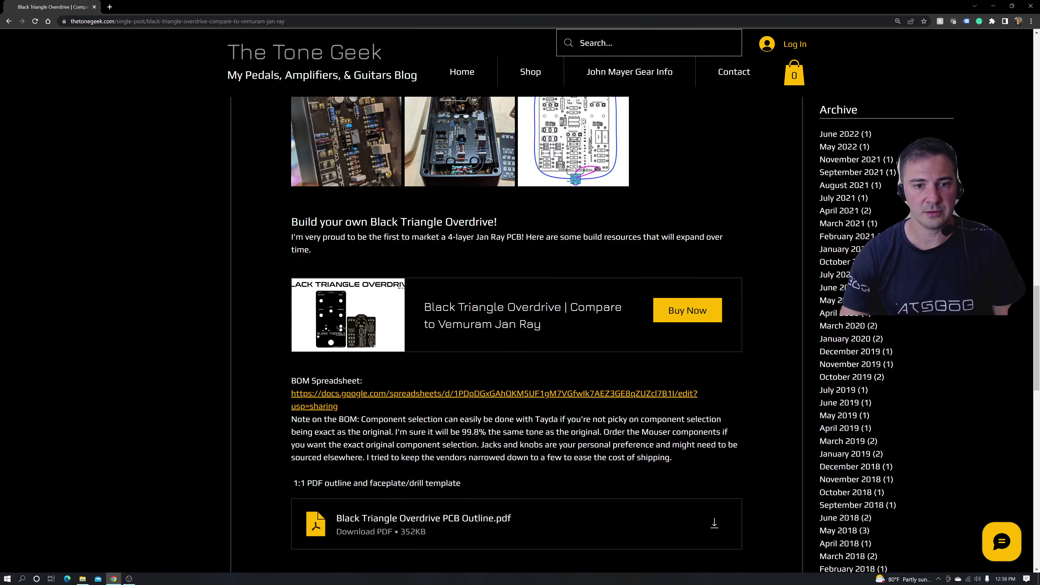
Open the Black Triangle Overdrive BOM sheet and follow the Mouser Easy Order link in cell C6
click(347, 394)
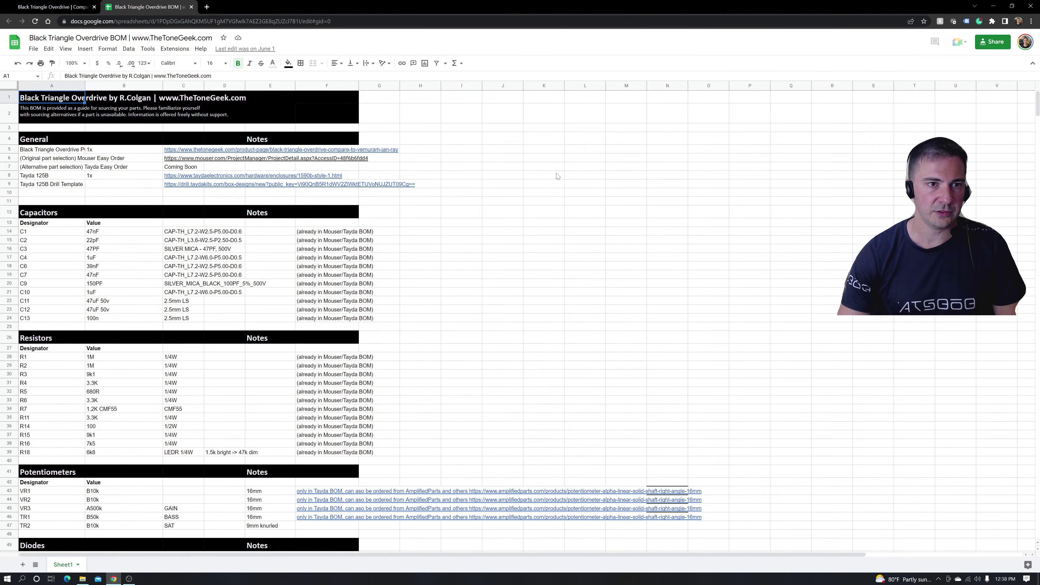
click(709, 284)
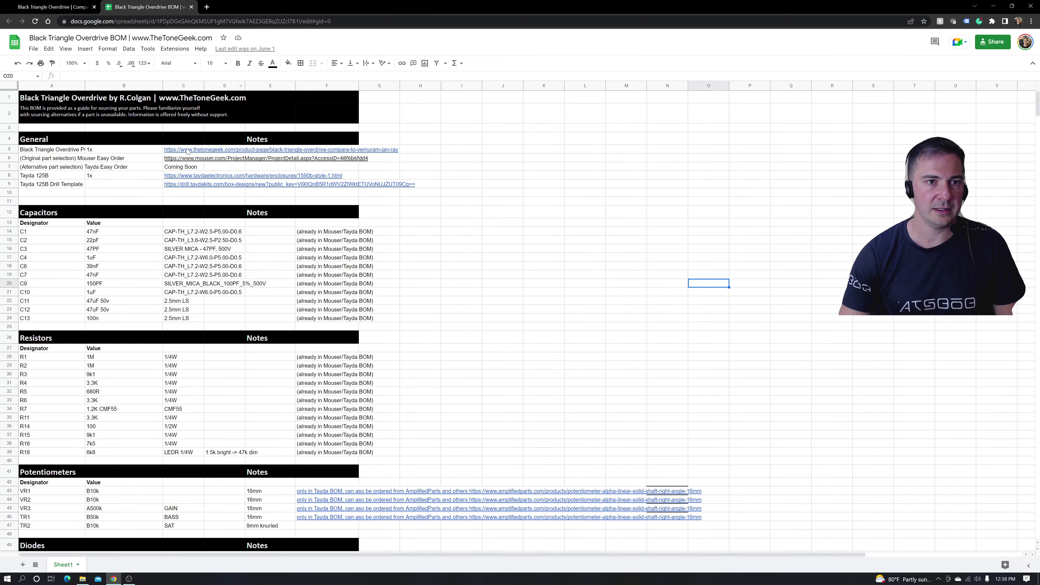
click(166, 160)
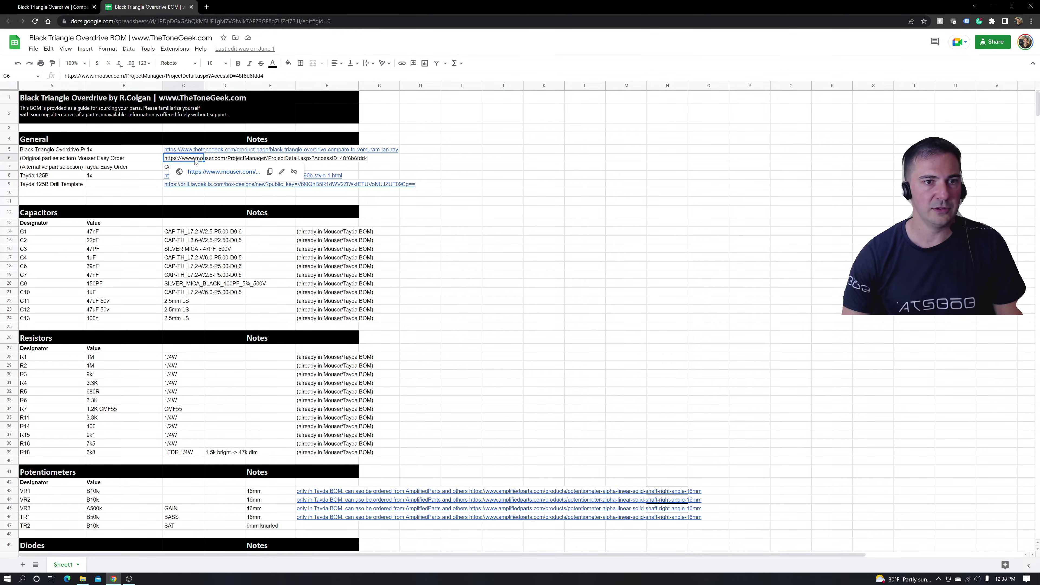
click(199, 172)
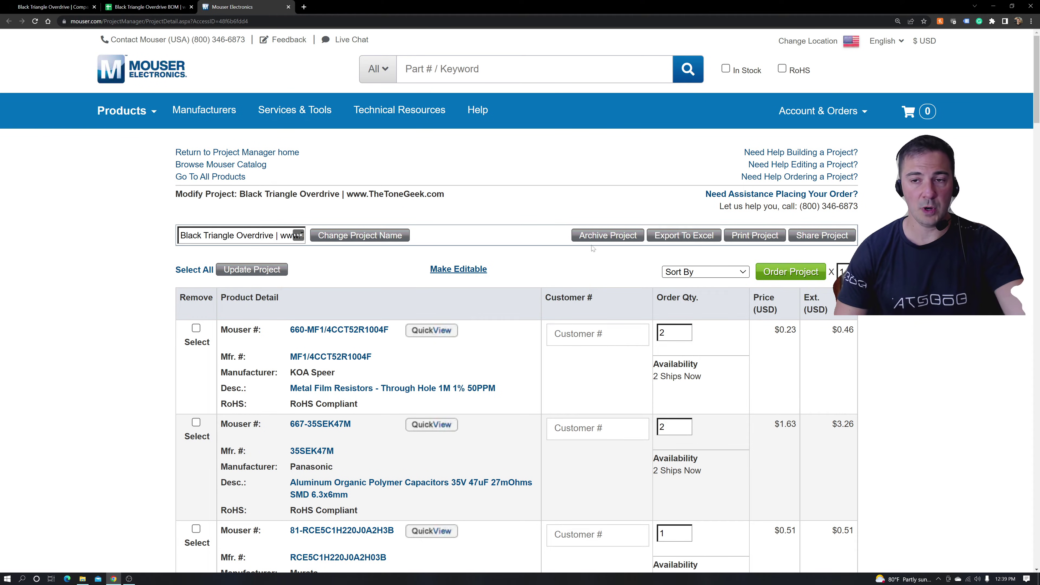
Find the KOA 9.1K resistor in the project list and check its availability: 0 ships now
scroll(593, 248, down, 15)
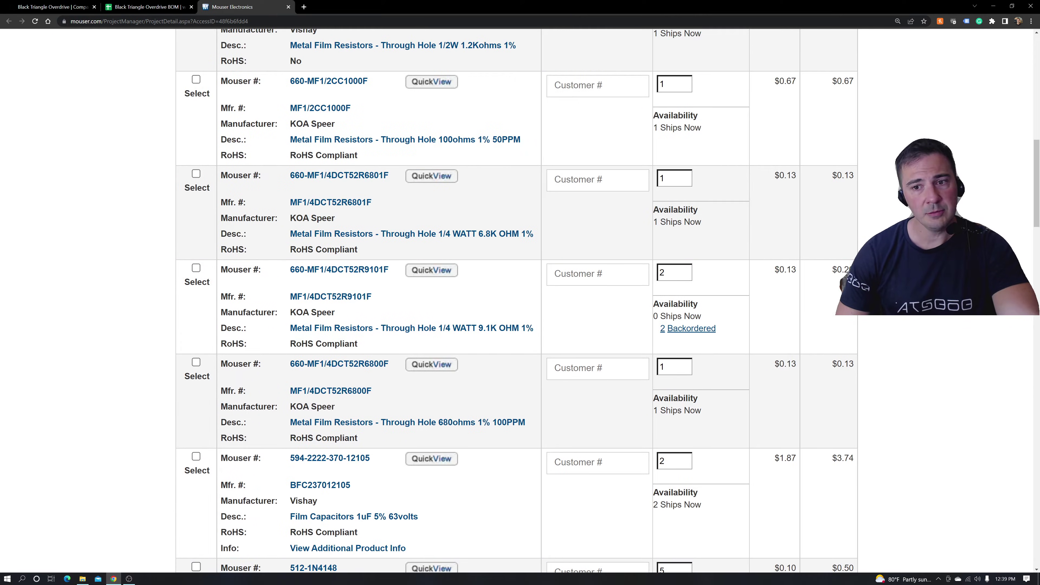
drag(653, 316, 717, 329)
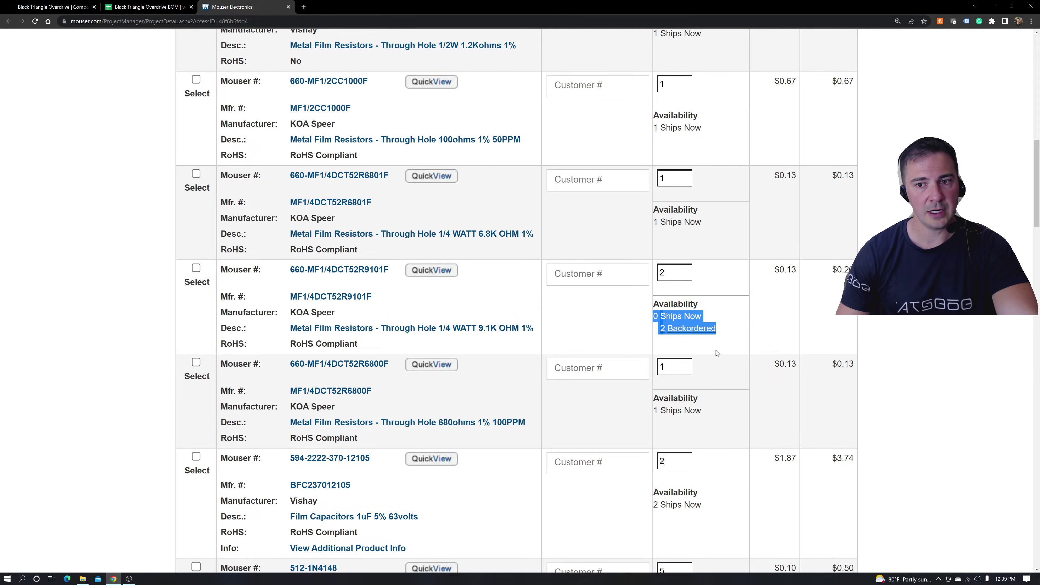
click(663, 333)
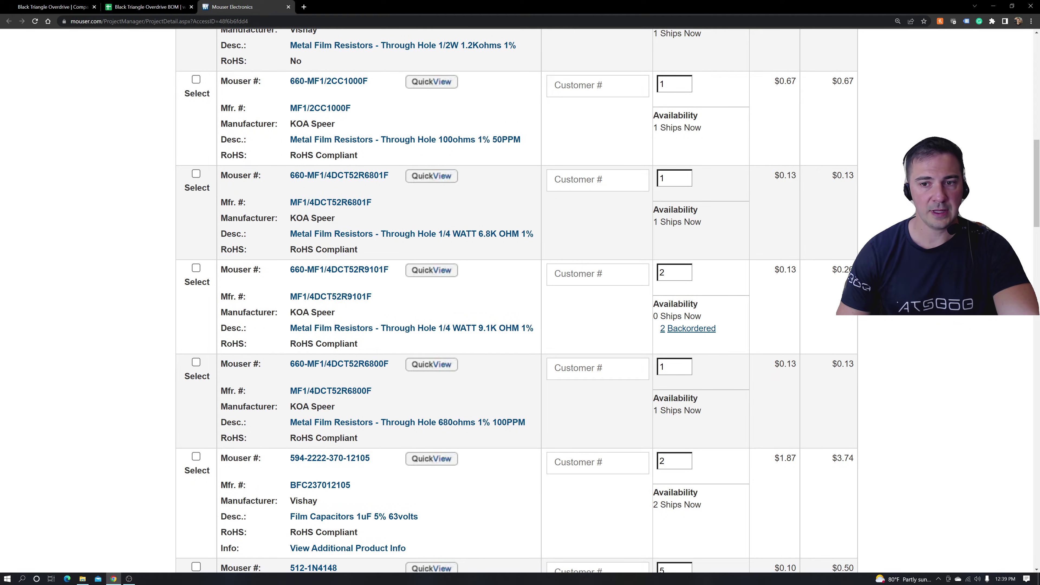
drag(654, 315, 711, 323)
click(722, 329)
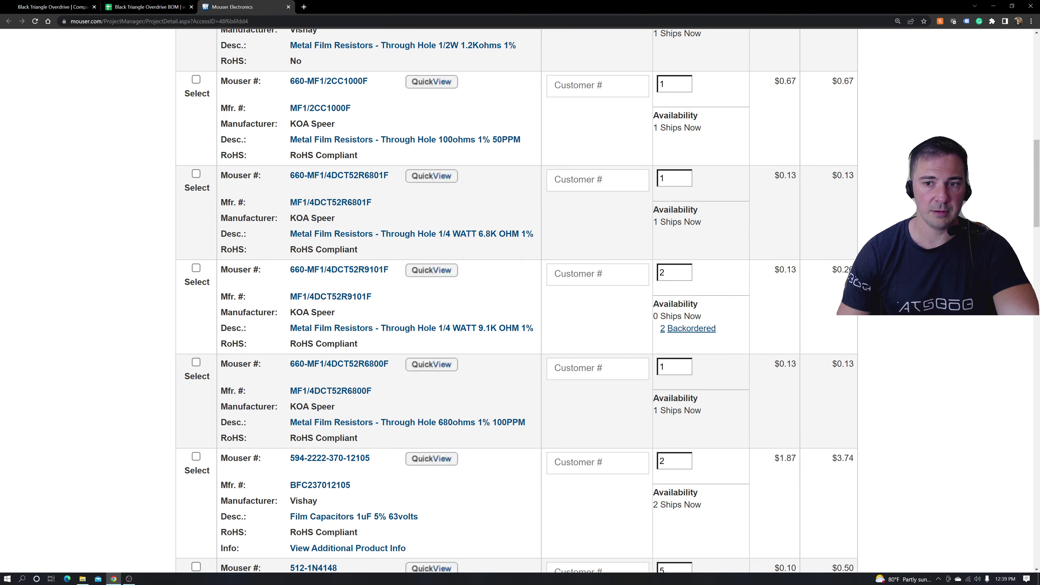
Review the resistor's 2-backordered details, including on-order quantity and expected delivery date
click(686, 330)
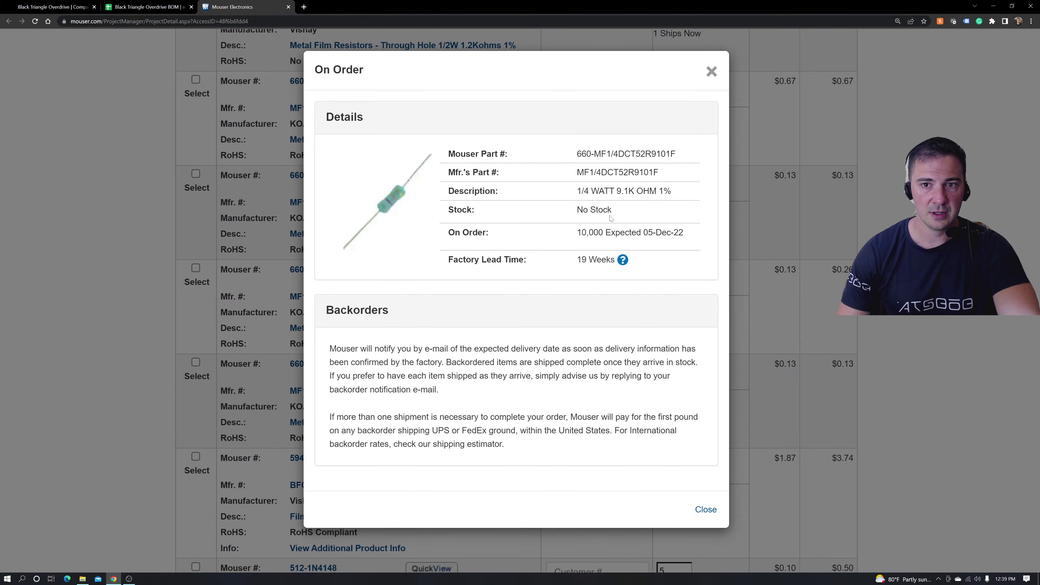
drag(576, 209, 684, 233)
click(631, 233)
click(686, 239)
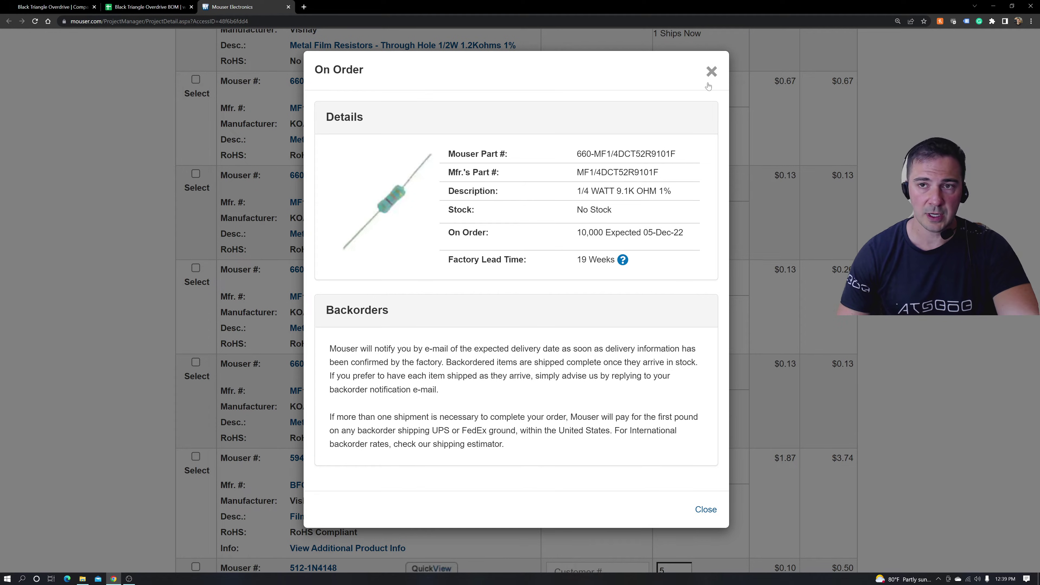
click(711, 73)
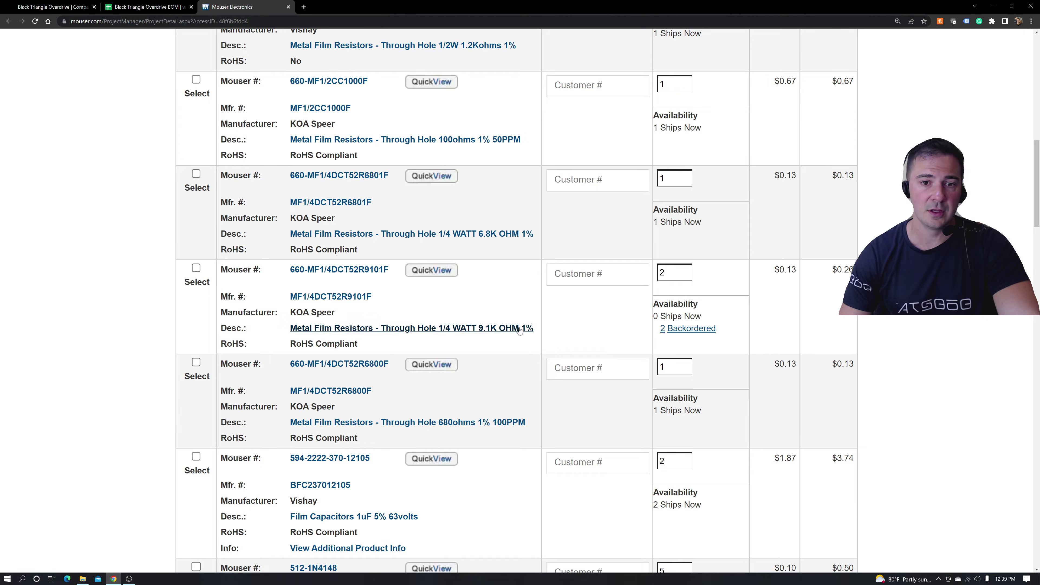
Open the KOA MF1/4DCT52R9101F product page in a new tab and scroll to its Specifications
right_click(389, 333)
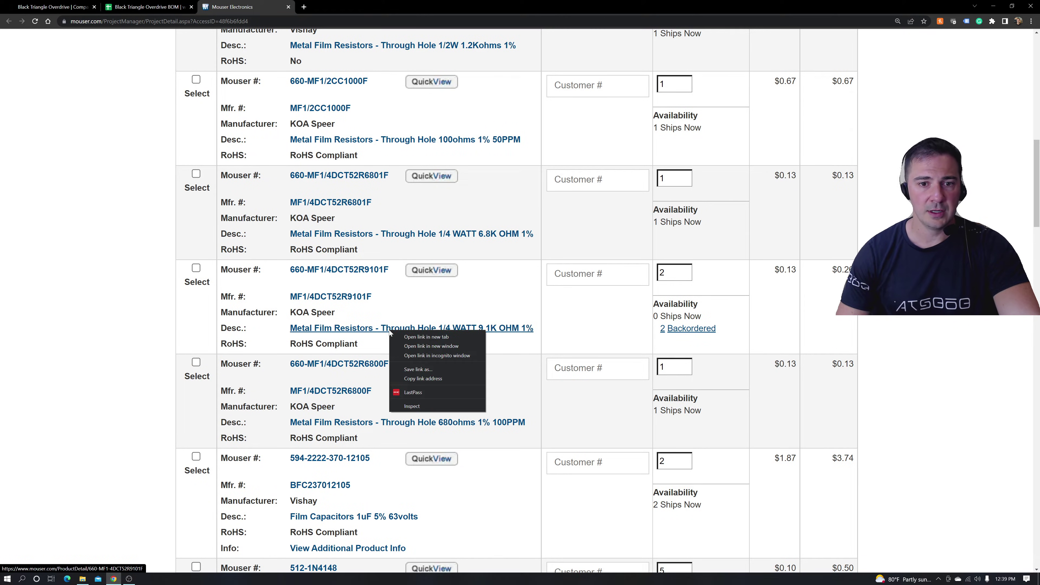
click(428, 337)
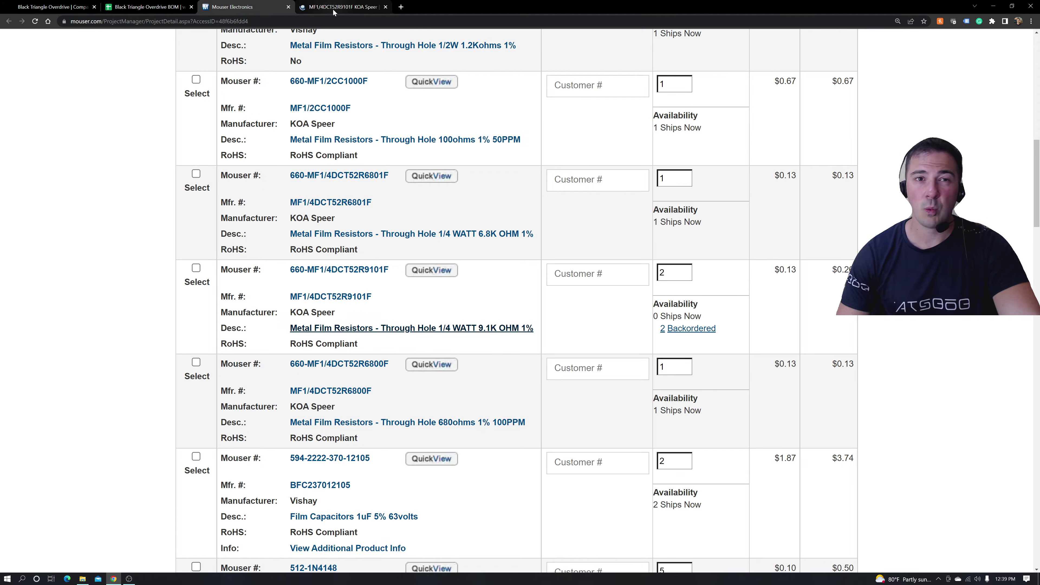
click(335, 7)
click(231, 7)
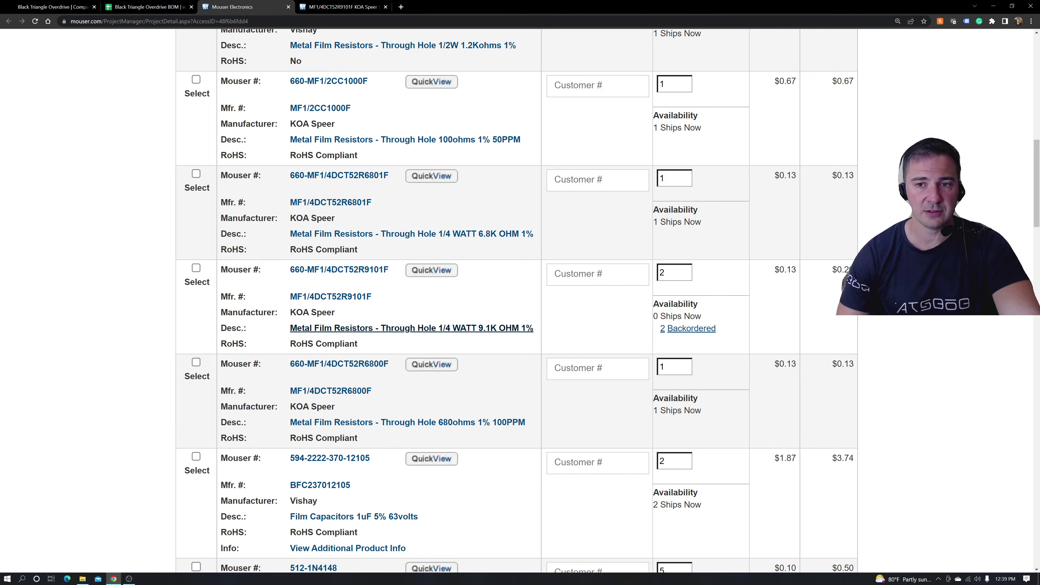
key(ctrl+Tab)
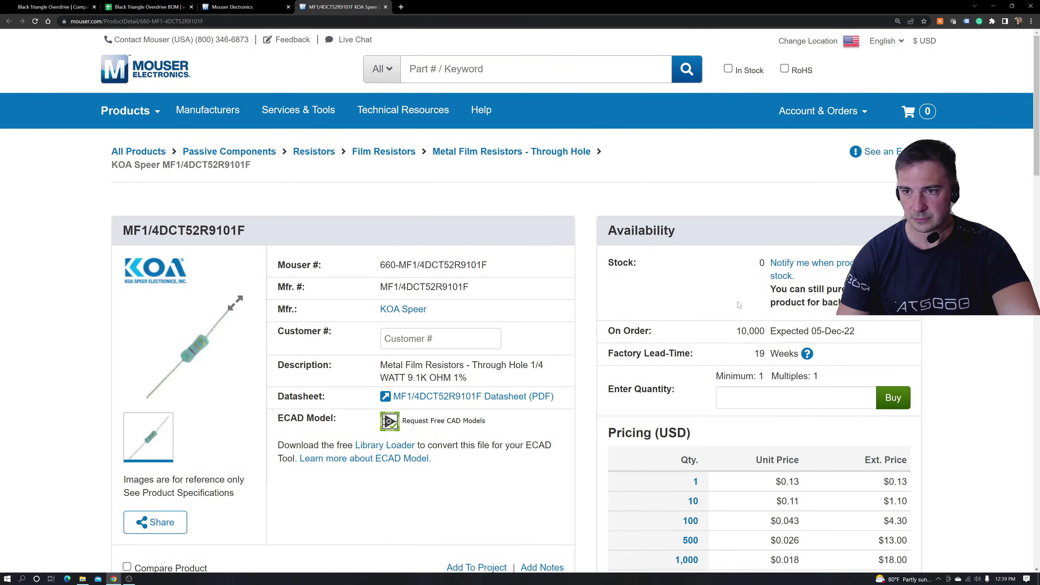
scroll(238, 299, down, 10)
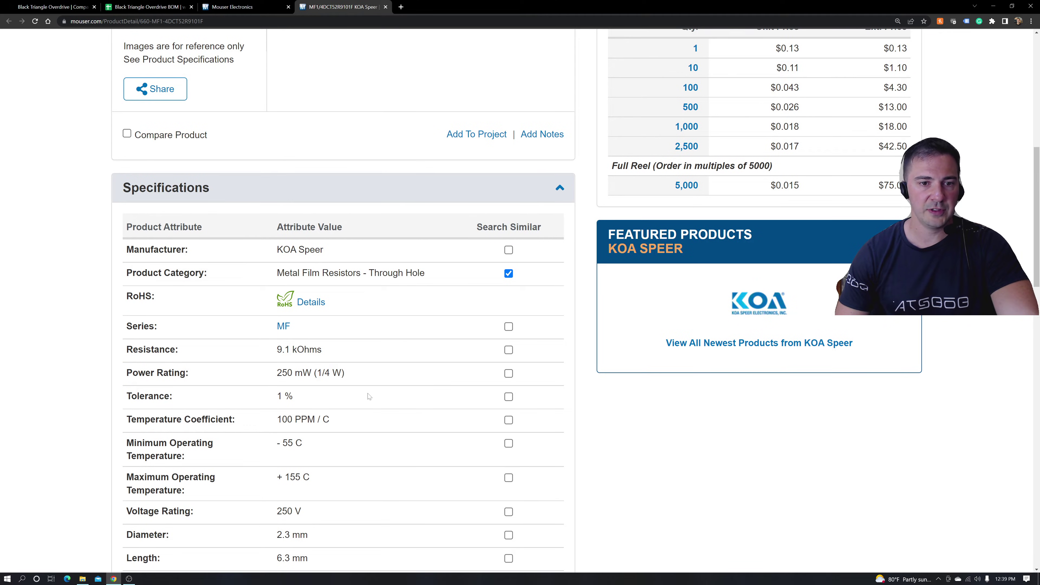
scroll(369, 393, down, 2)
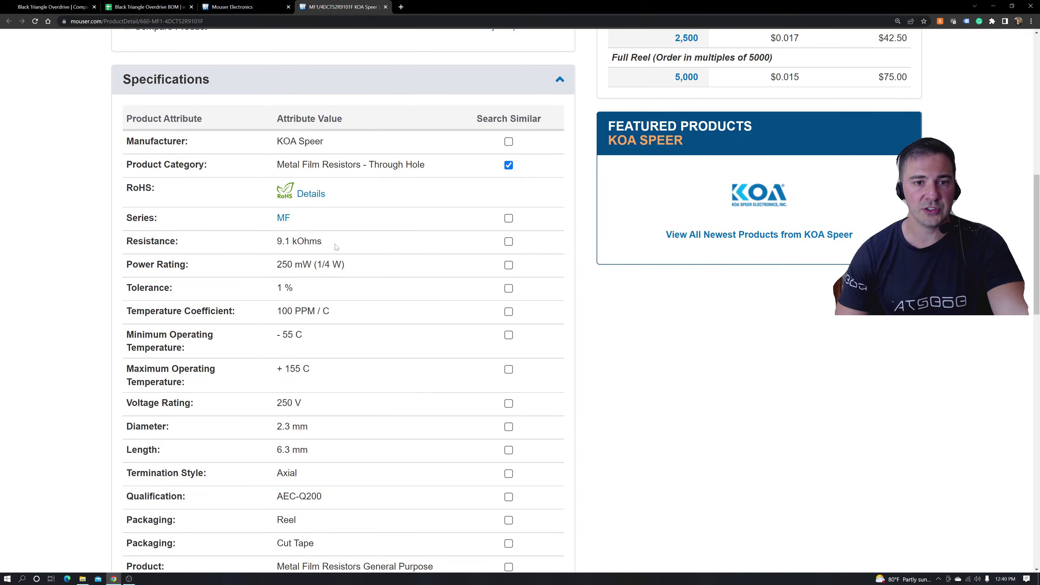
Make 9.1 kOhms resistance and 250 mW power the Search Similar criteria, then check the product count
click(508, 242)
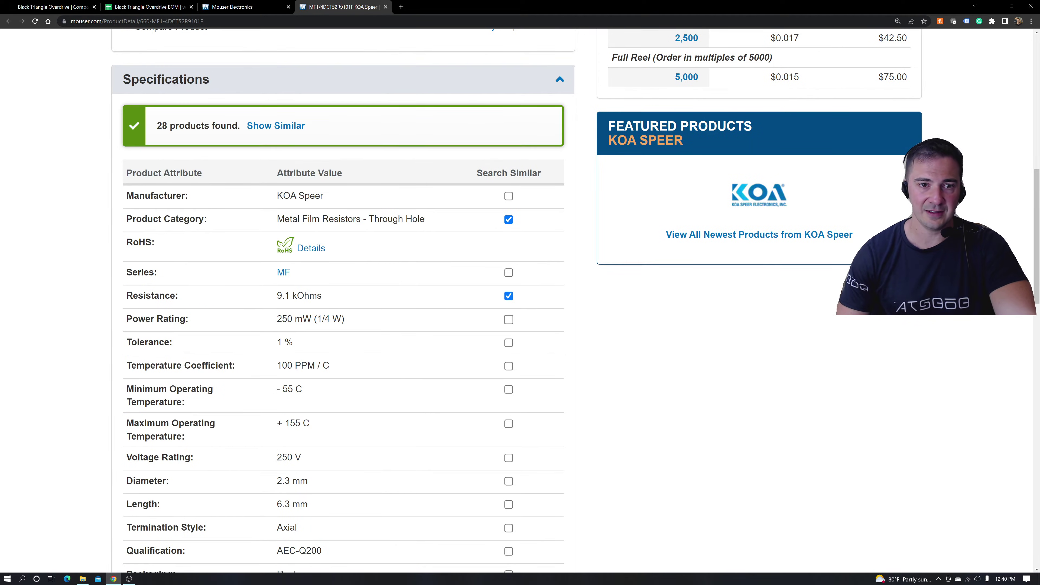
drag(275, 296, 357, 302)
click(508, 319)
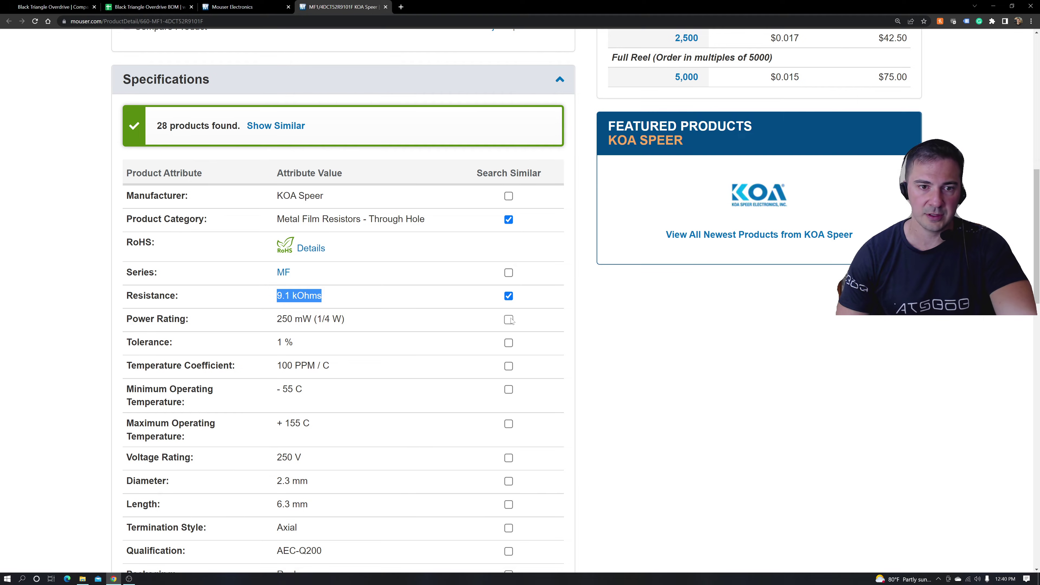
drag(317, 318, 359, 324)
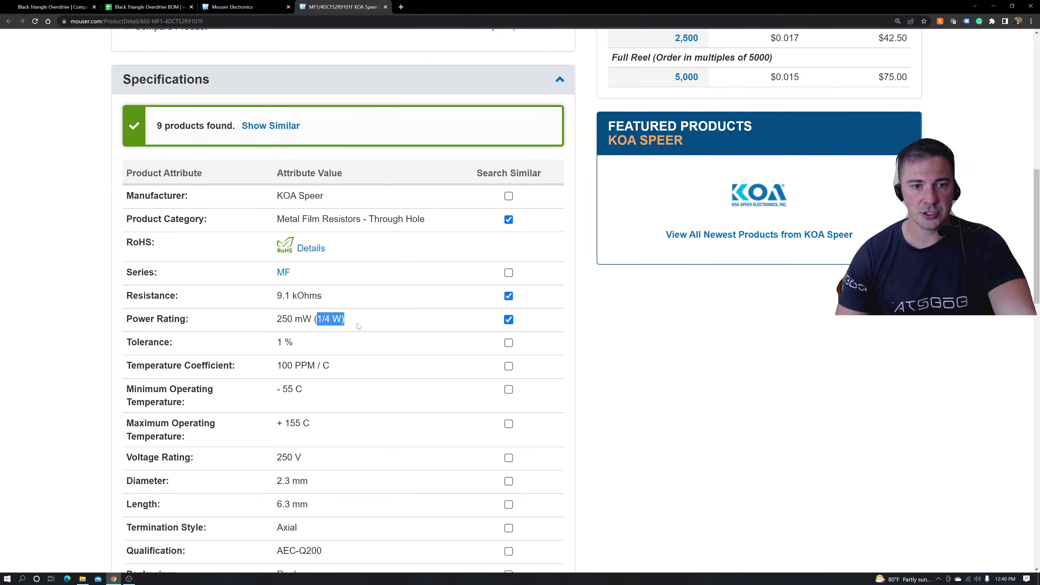
scroll(356, 328, down, 2)
drag(294, 245, 276, 241)
click(270, 238)
scroll(238, 227, up, 4)
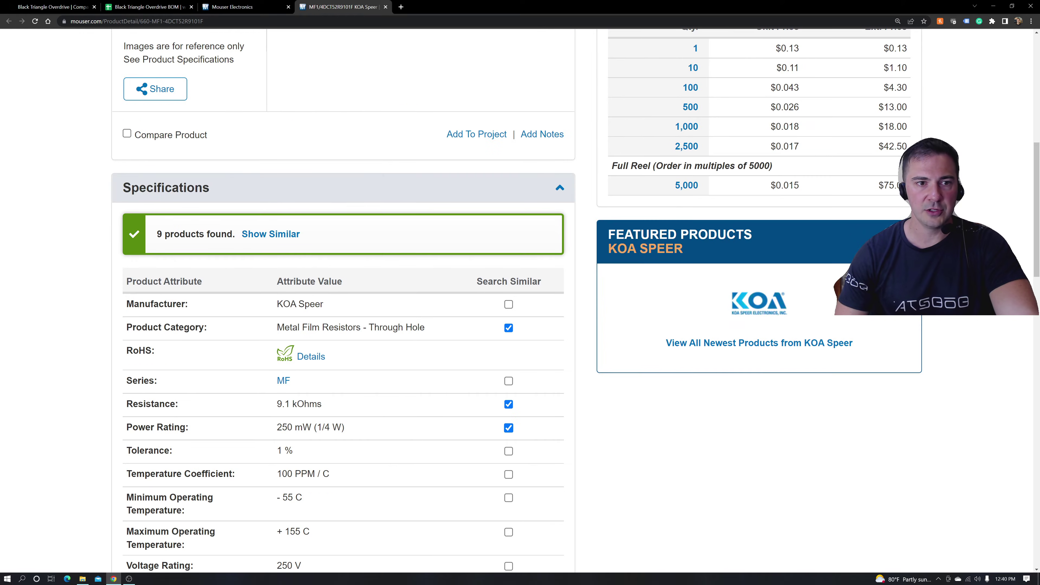
drag(156, 234, 171, 234)
click(171, 234)
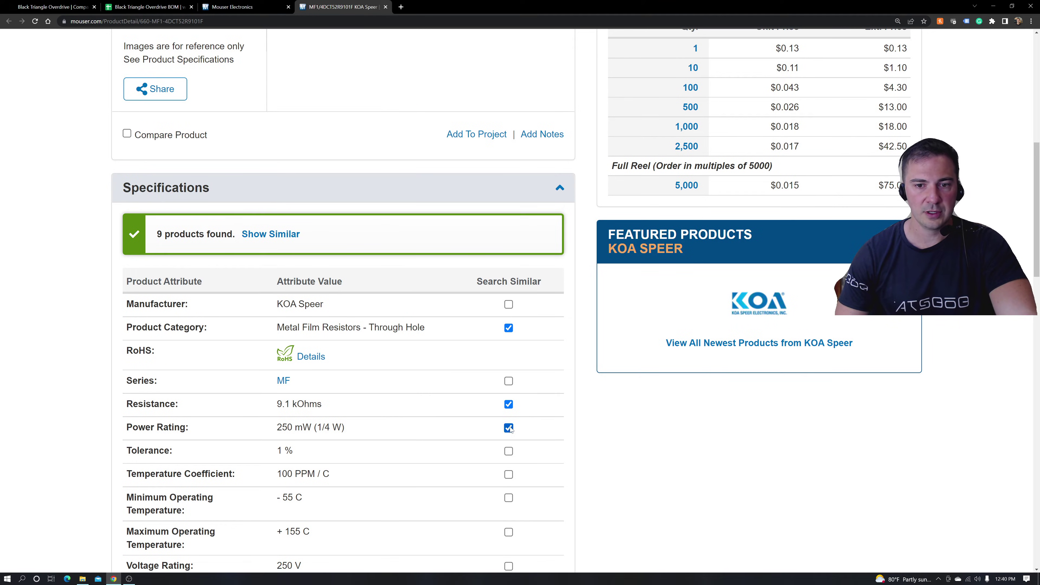
scroll(515, 337, down, 3)
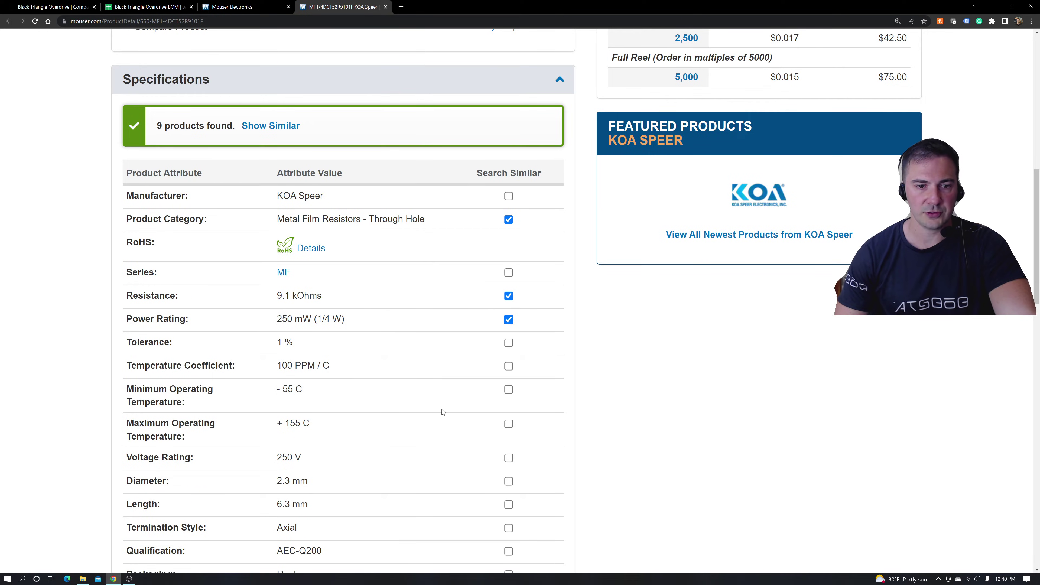
scroll(451, 438, down, 3)
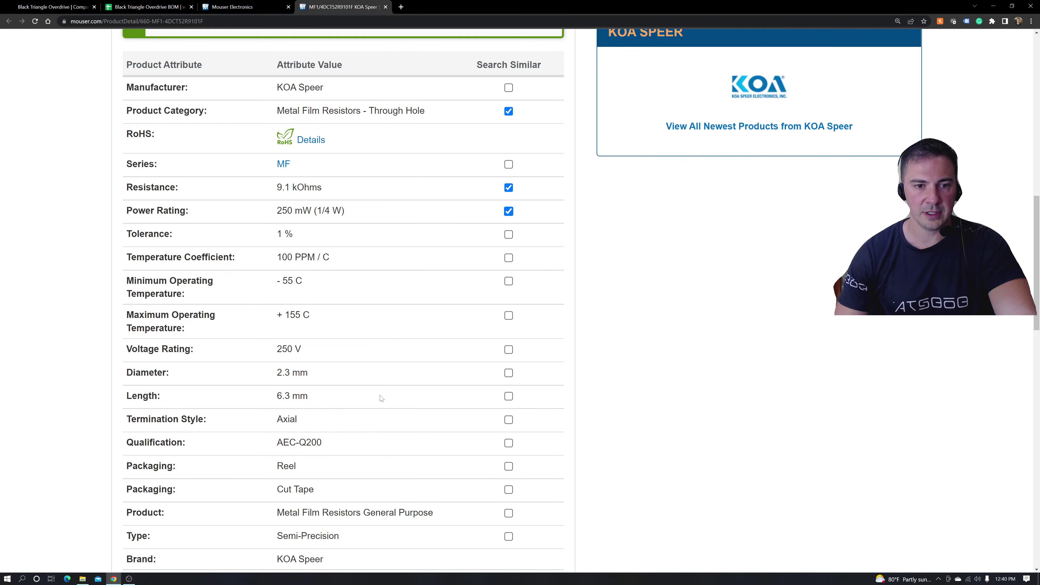
Try a 2.3 mm diameter match, drop it, and match 6.3 mm length for 4 products
click(508, 374)
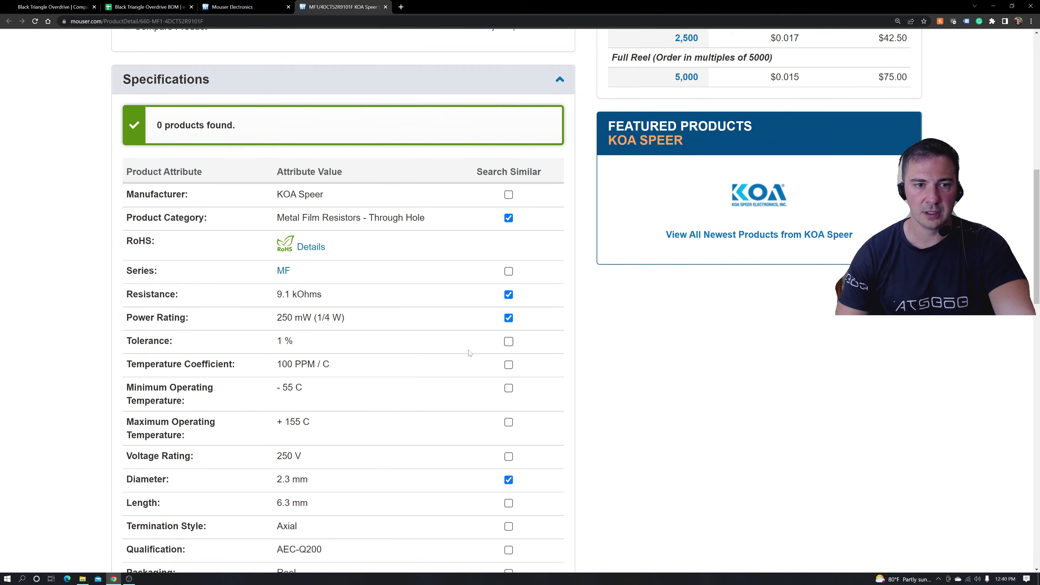
scroll(245, 140, down, 5)
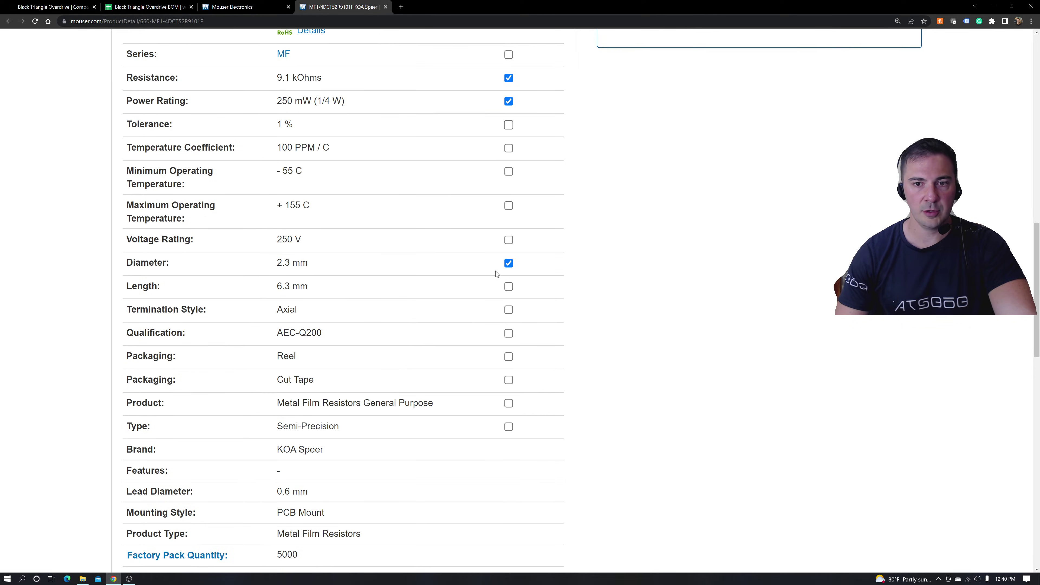
click(508, 264)
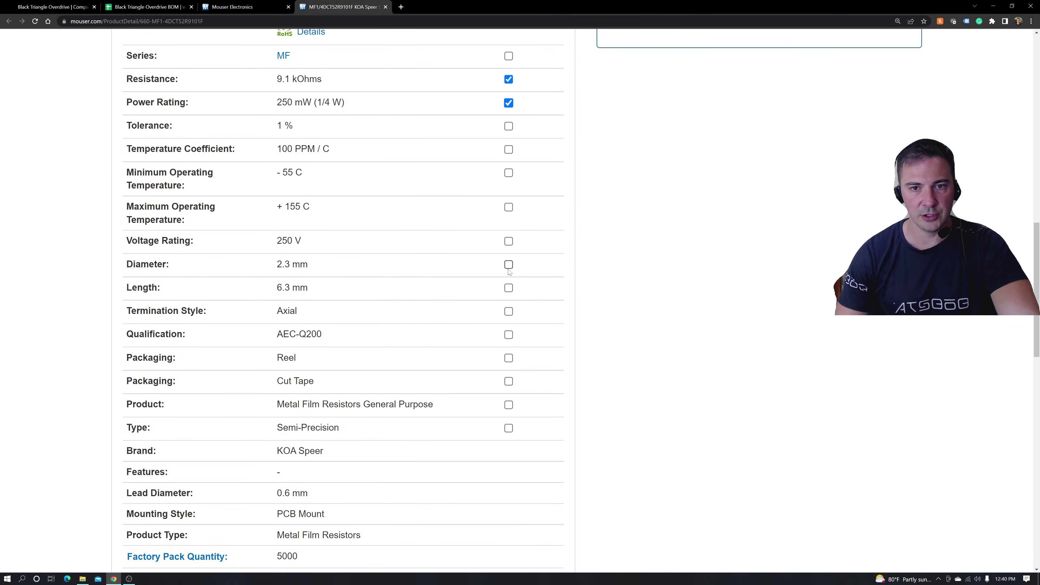
click(508, 288)
scroll(250, 265, up, 8)
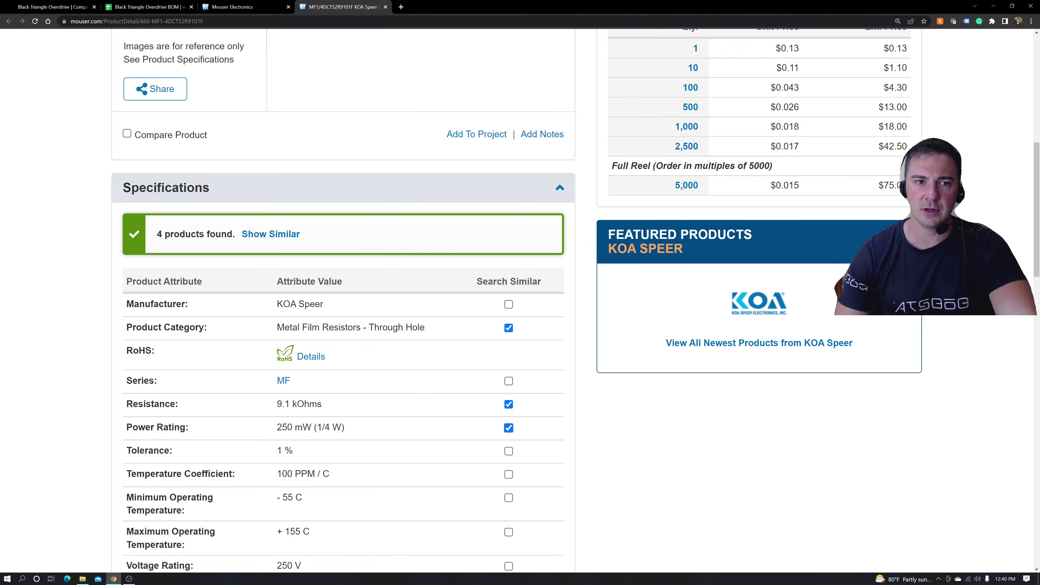
scroll(227, 426, down, 5)
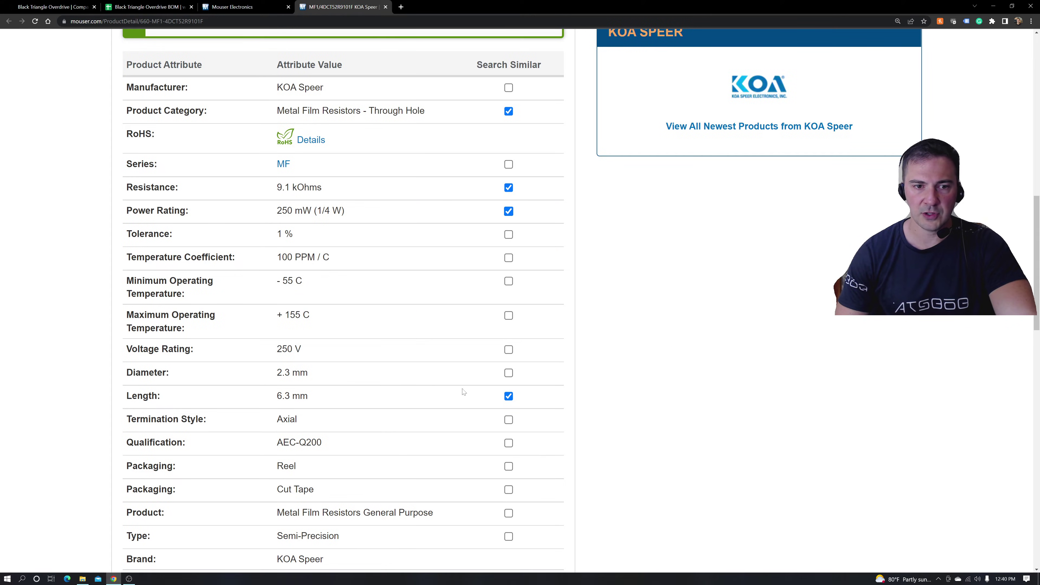
scroll(367, 396, down, 3)
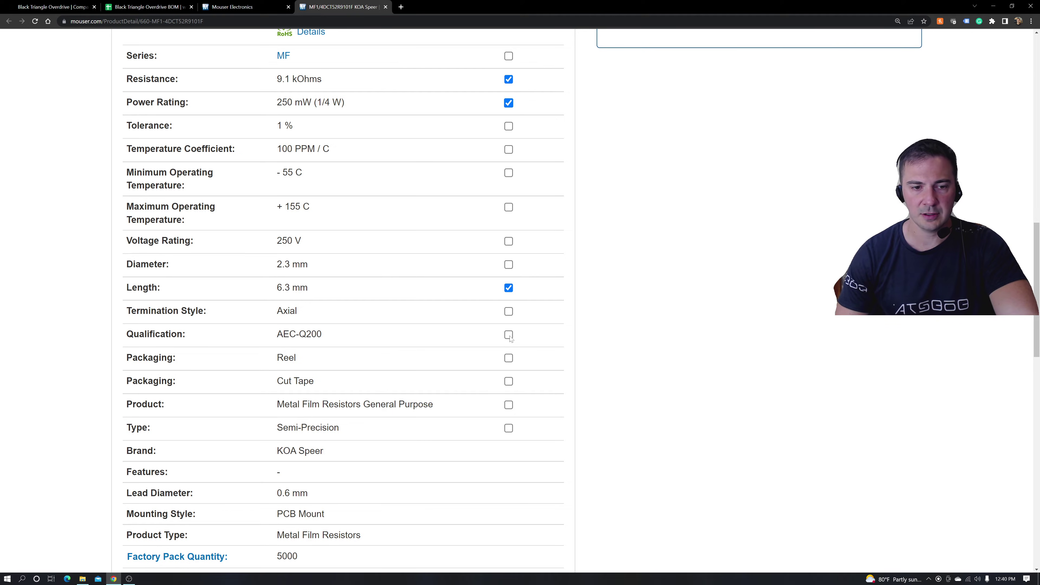
scroll(596, 348, up, 5)
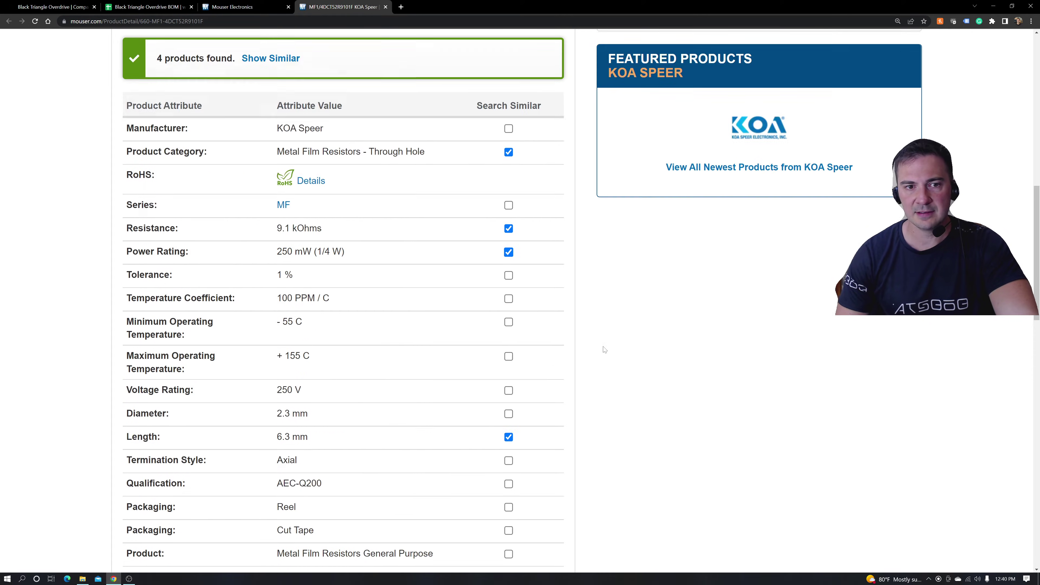
Show the similar in-stock resistors and scroll through the results
click(253, 127)
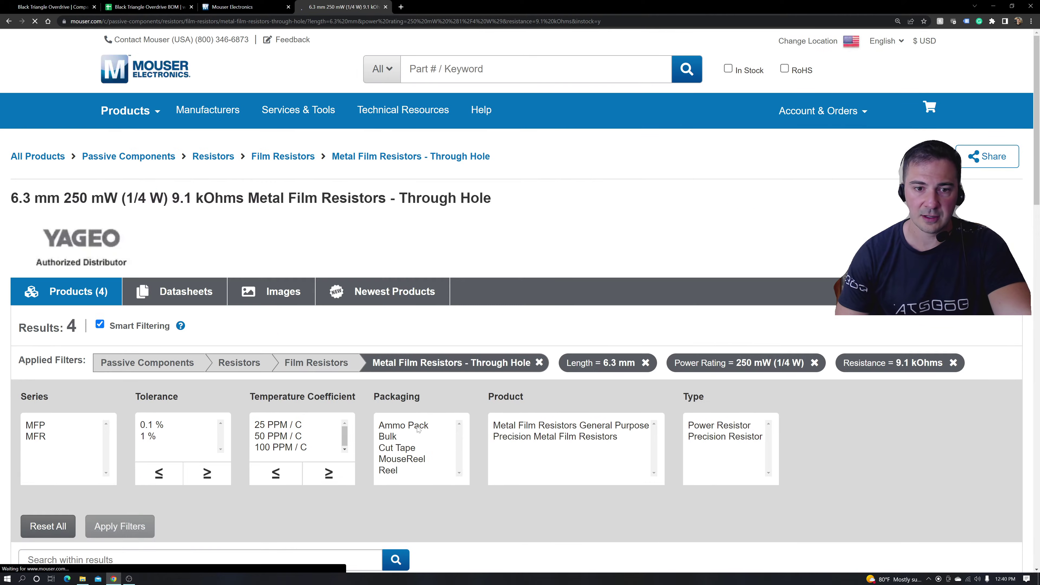
scroll(435, 421, down, 2)
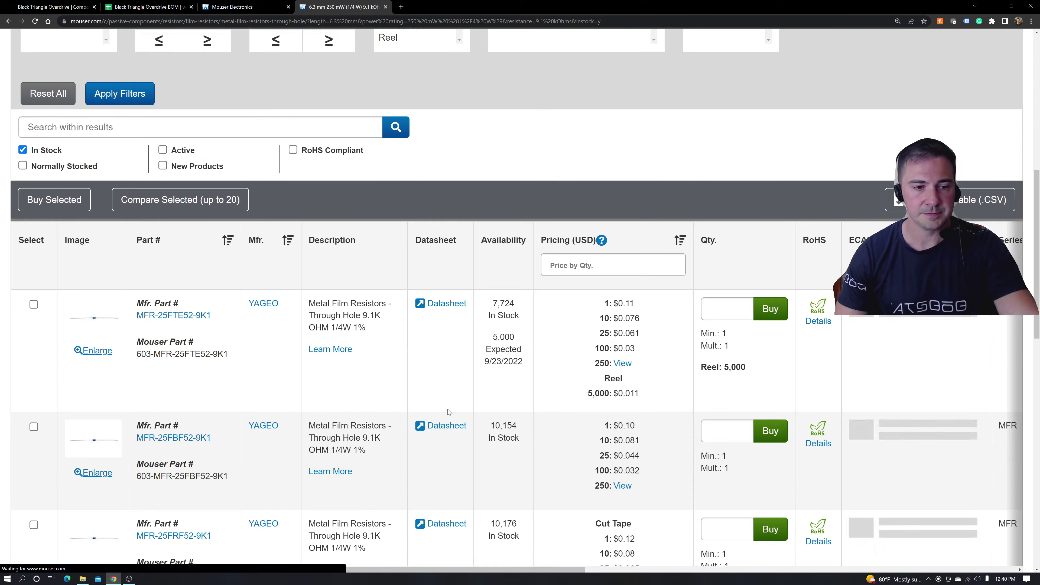
scroll(438, 421, down, 6)
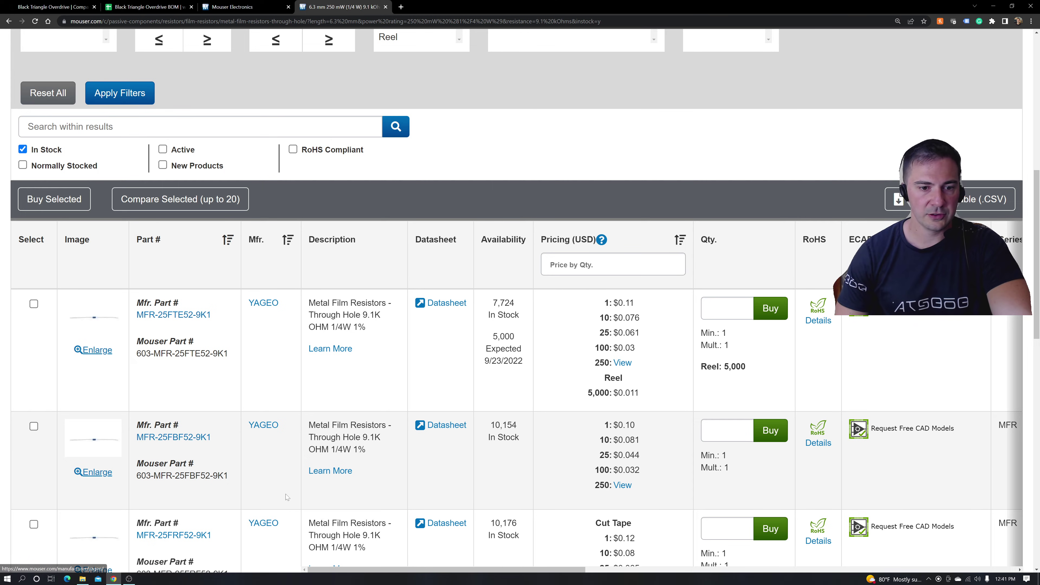
scroll(279, 467, down, 4)
scroll(269, 451, down, 5)
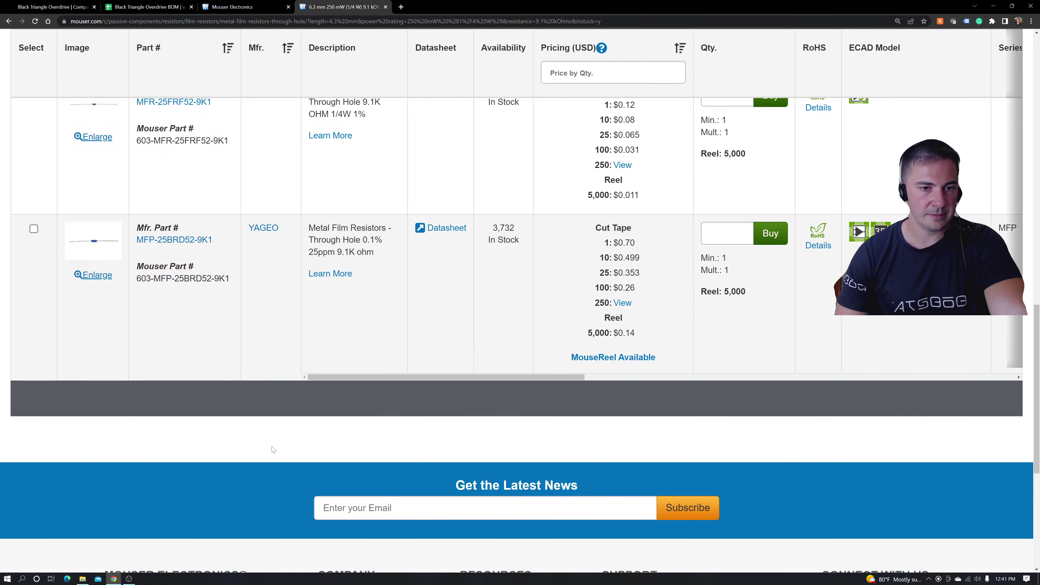
scroll(275, 446, up, 7)
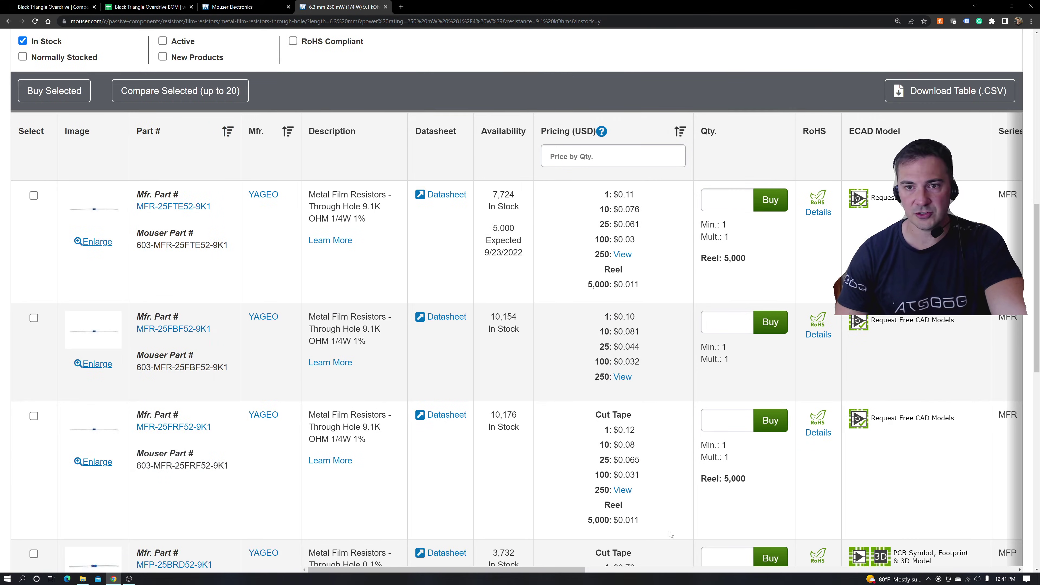
Compare the first YAGEO part's 2.4 mm diameter, 6.3 mm length and 1% tolerance columns
drag(490, 573, 893, 569)
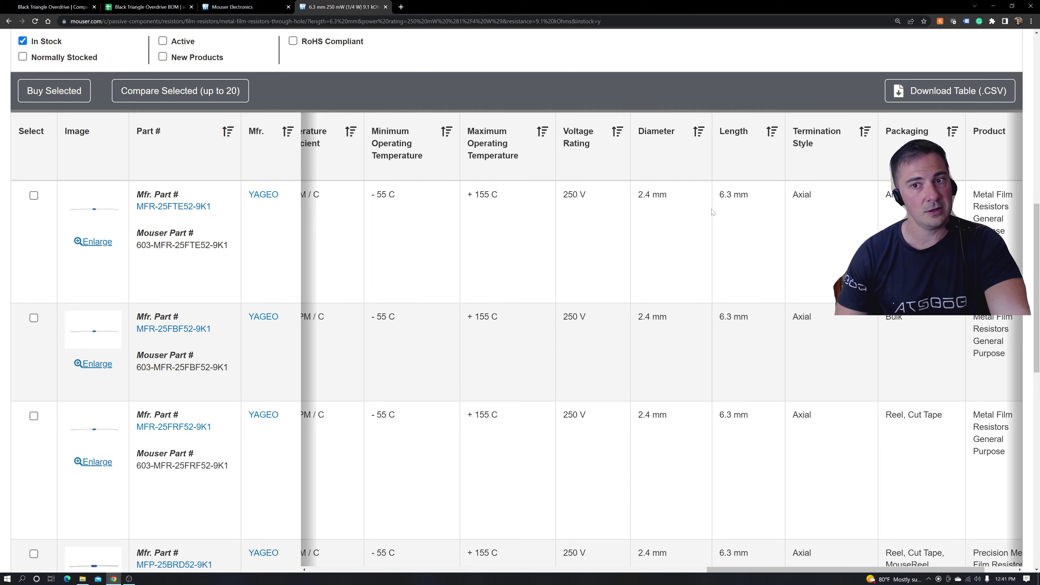
drag(670, 195, 635, 196)
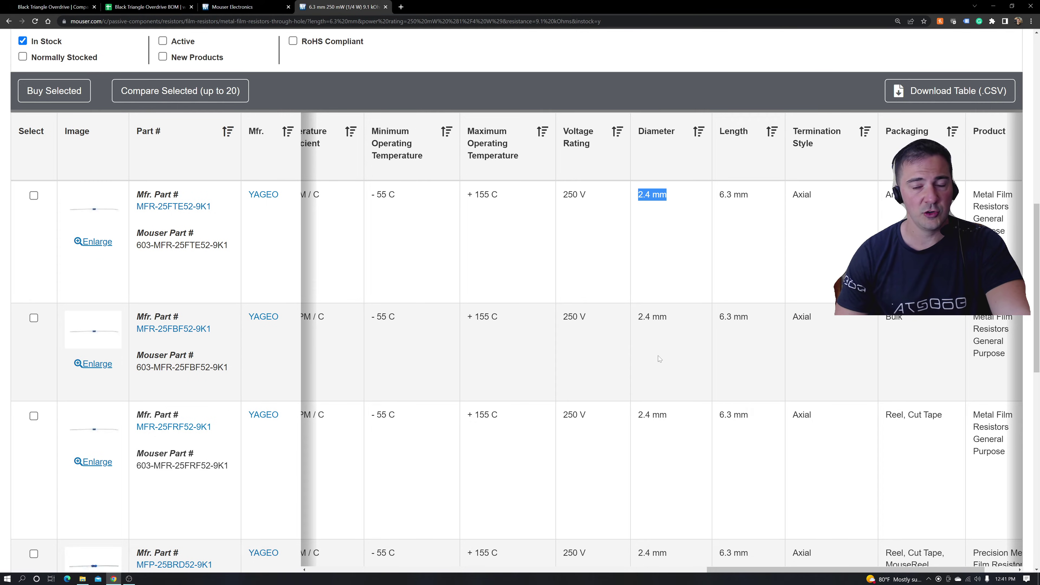
drag(748, 196, 719, 196)
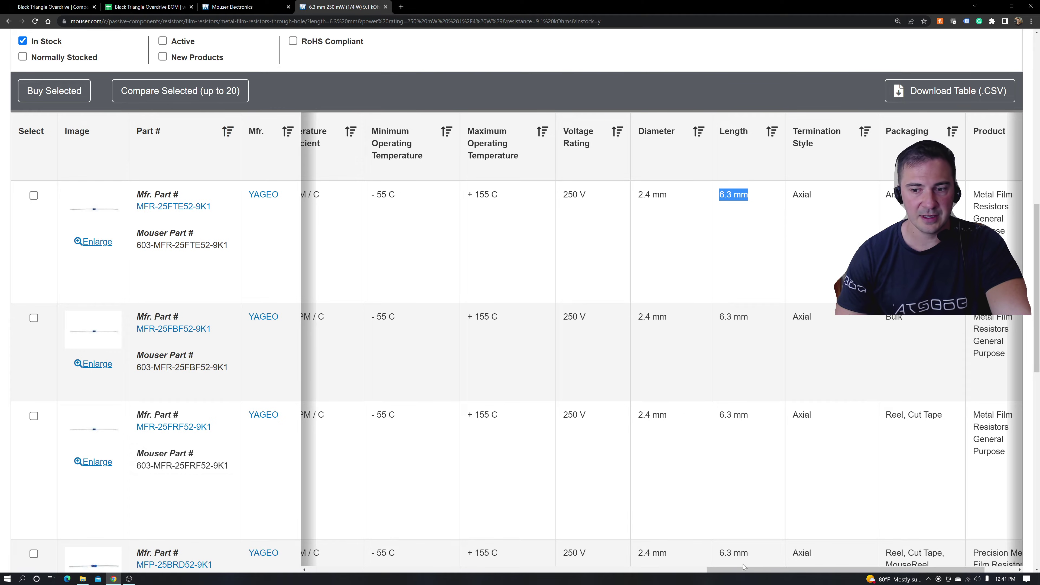
drag(742, 570, 535, 574)
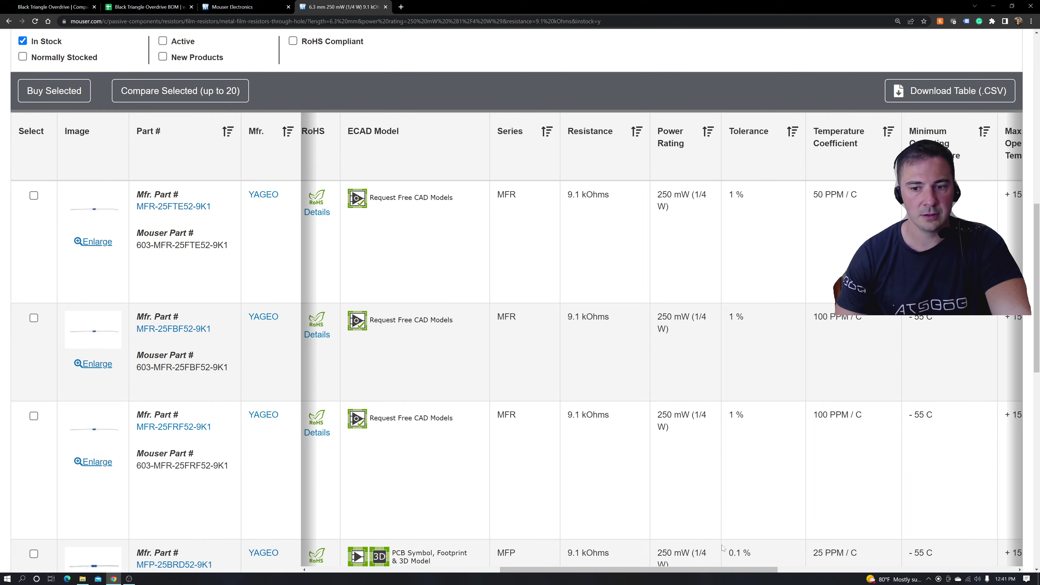
mouse_move(682, 571)
mouse_down()
mouse_move(656, 571)
mouse_move(665, 571)
mouse_up()
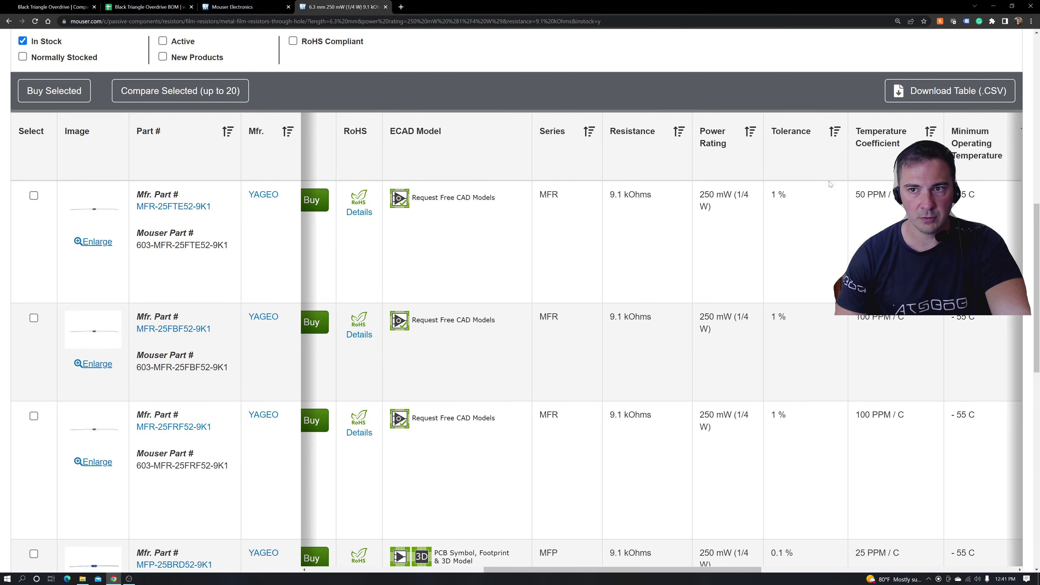
double_click(788, 199)
click(789, 199)
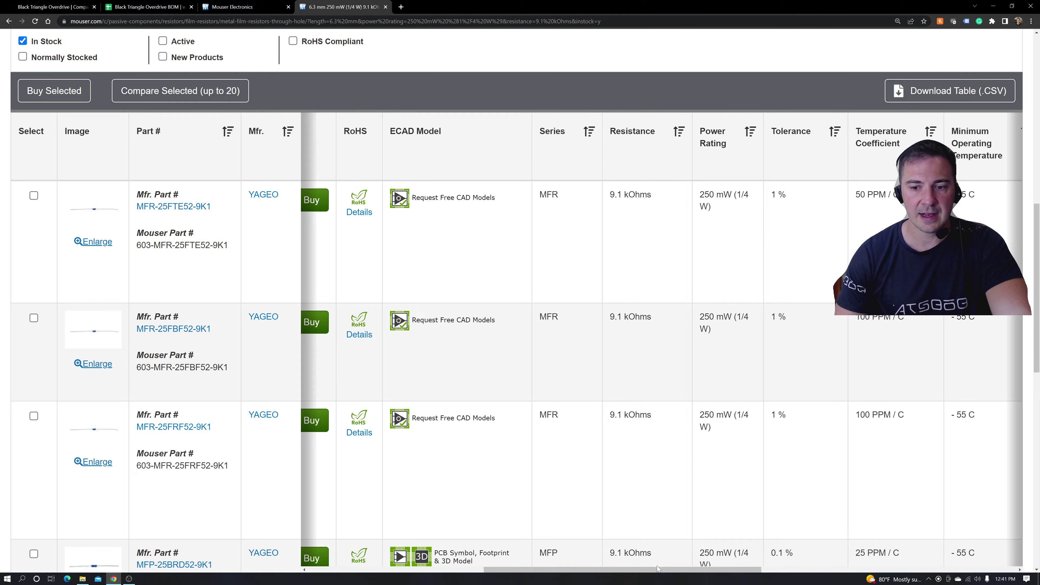
drag(656, 568, 480, 570)
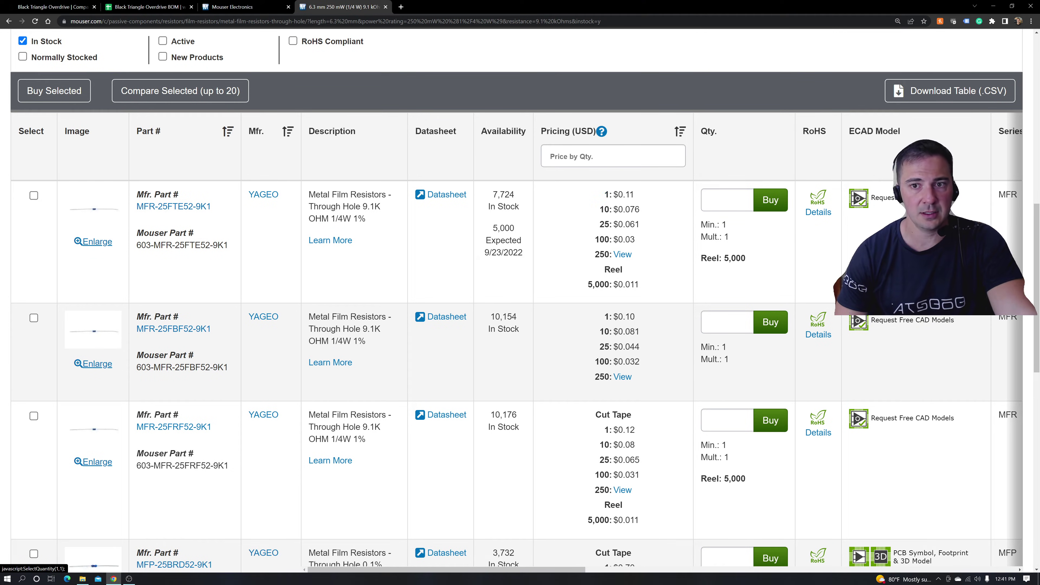
double_click(628, 194)
click(629, 195)
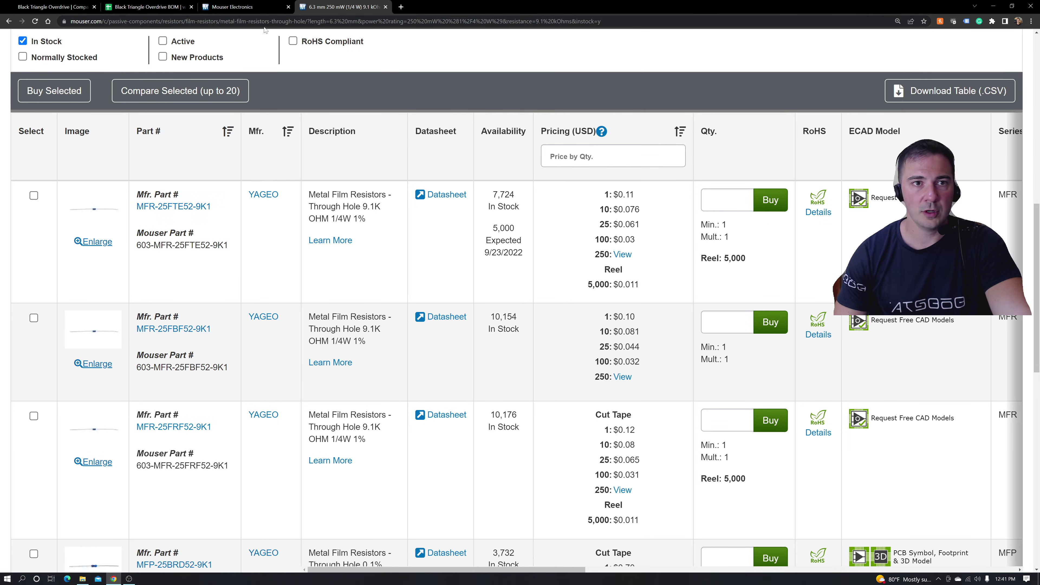
Go back to the KOA resistor page and add it to the comparison
key(alt+Left)
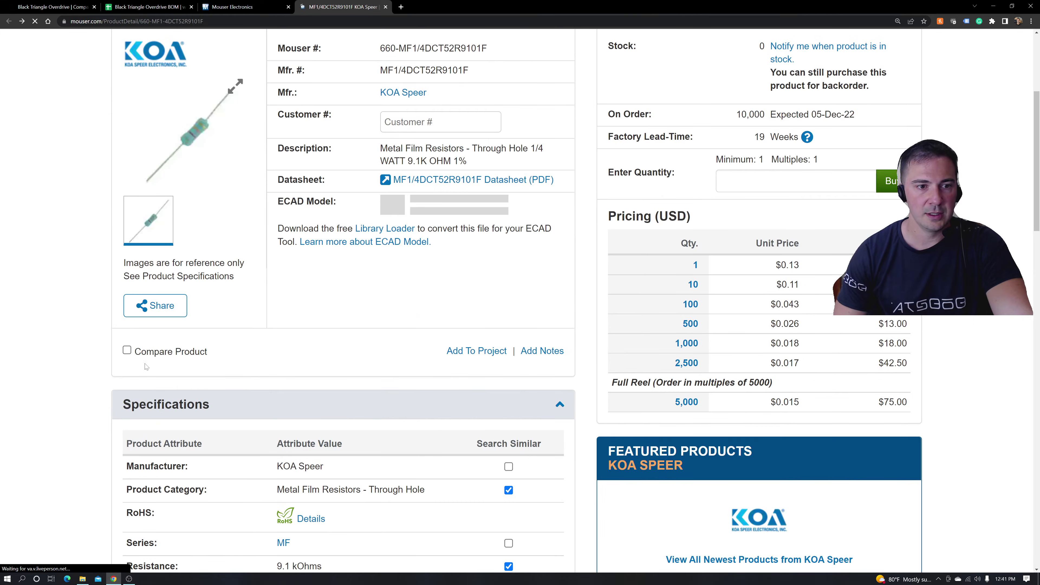
click(127, 350)
scroll(836, 262, up, 5)
scroll(481, 372, down, 10)
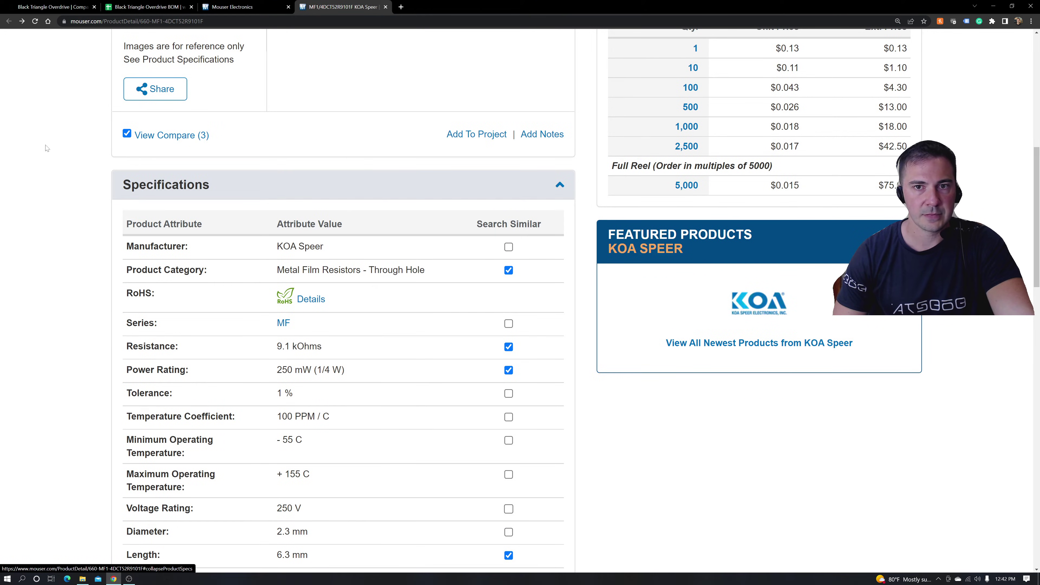
Select all three compared products and remove them from the comparison
click(168, 136)
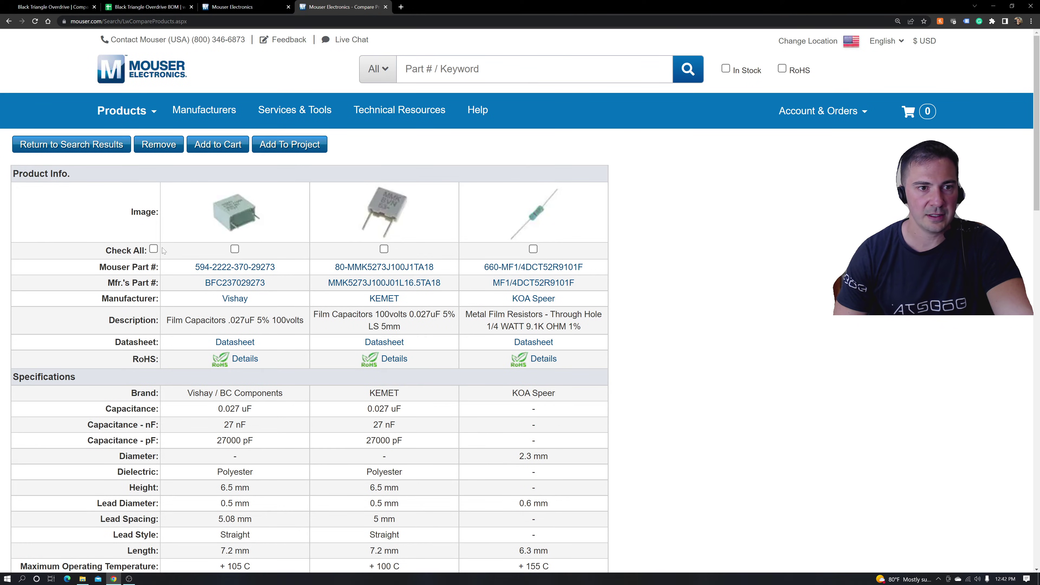
click(154, 249)
scroll(176, 252, down, 20)
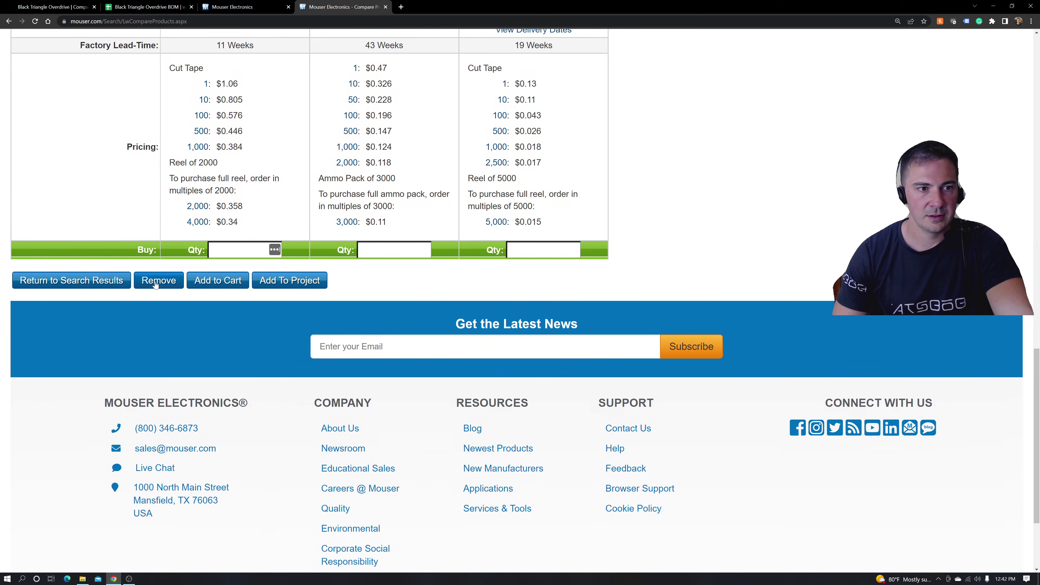
click(158, 283)
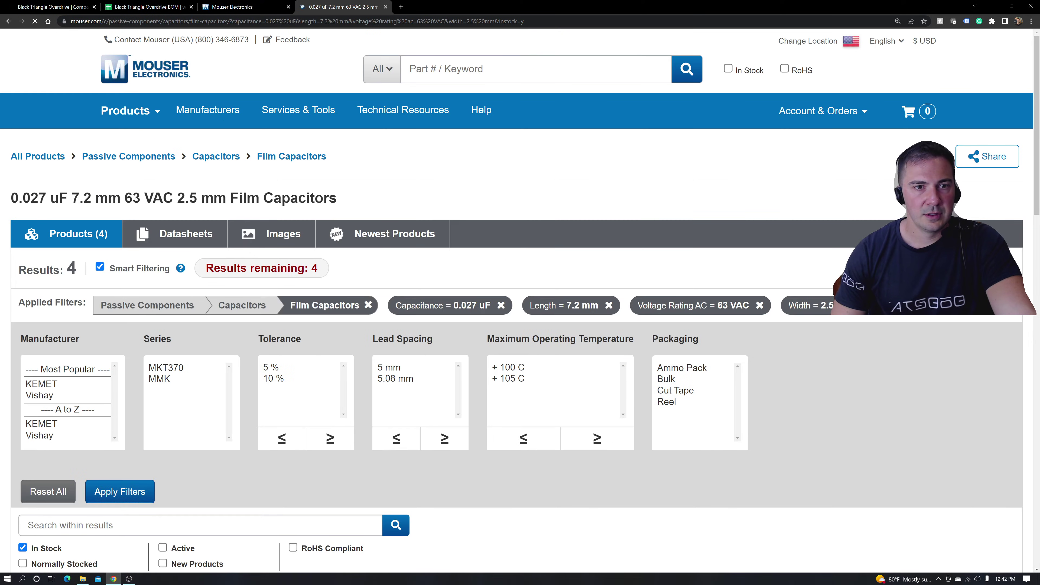
Close the capacitor results and add the 9.1K resistor from its own new-tab page to the comparison
click(385, 7)
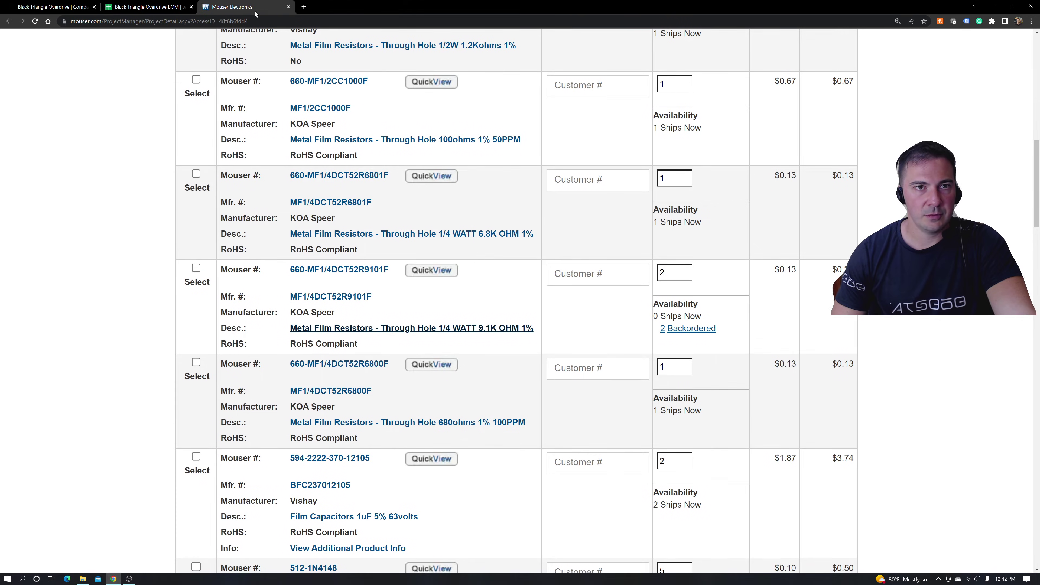
right_click(444, 329)
click(463, 338)
click(341, 7)
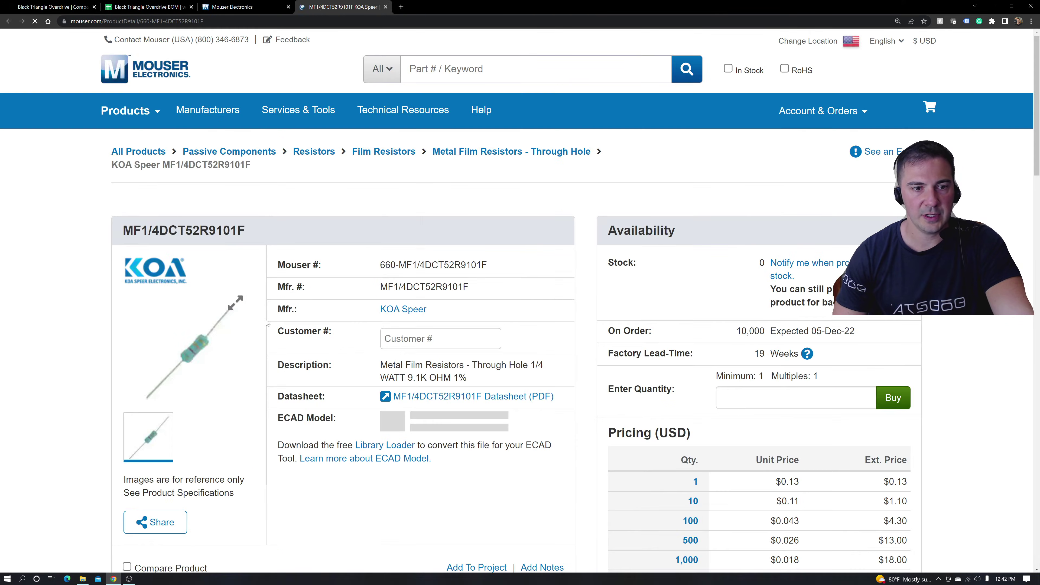
scroll(213, 432, down, 1)
scroll(213, 432, down, 2)
click(127, 458)
Match 9.1 kOhms resistance, 250 mW power and 6.3 mm length in Search Similar
scroll(301, 407, down, 8)
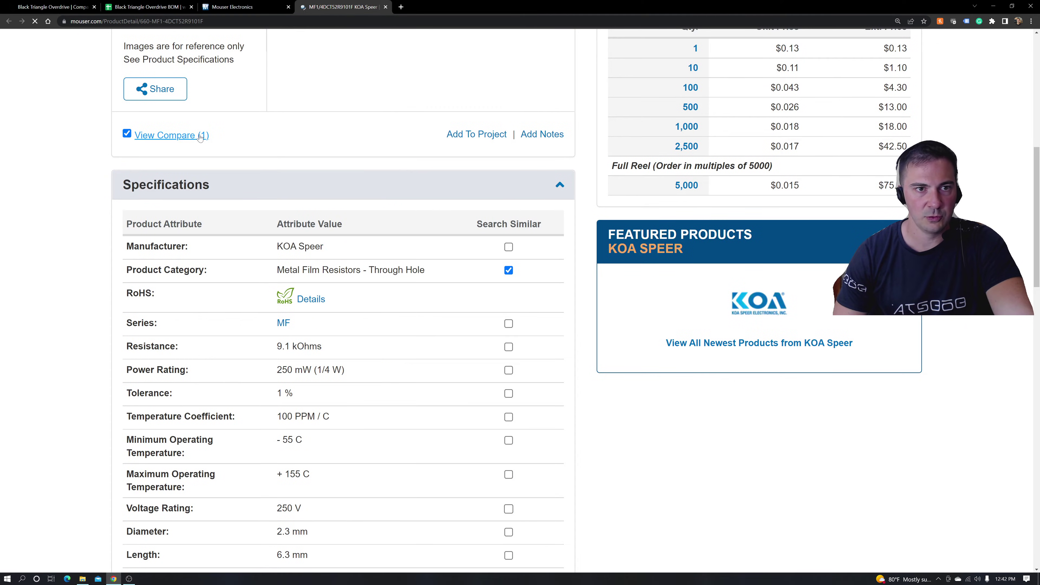
click(508, 347)
click(508, 424)
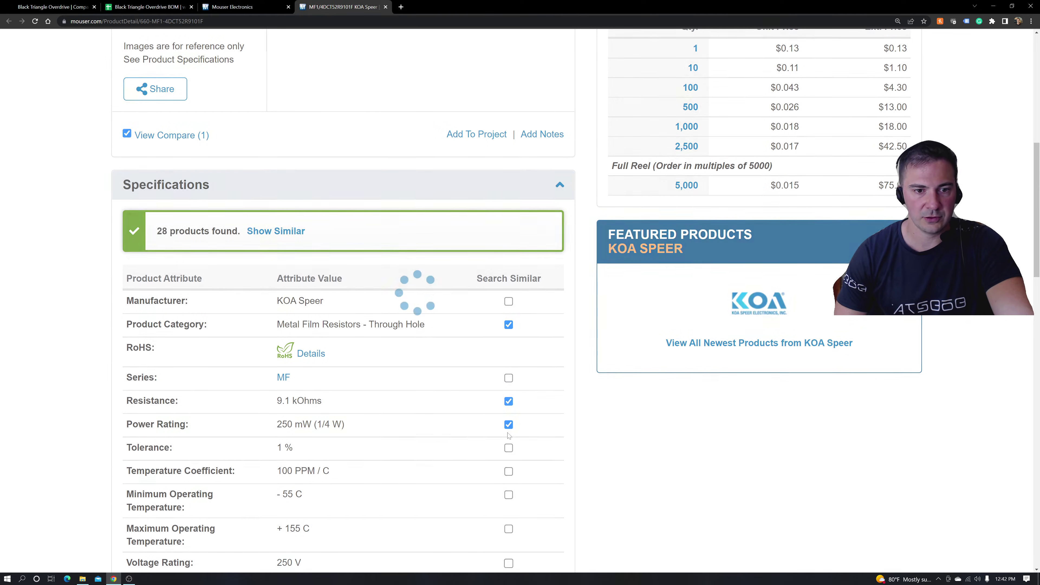
scroll(508, 448, down, 3)
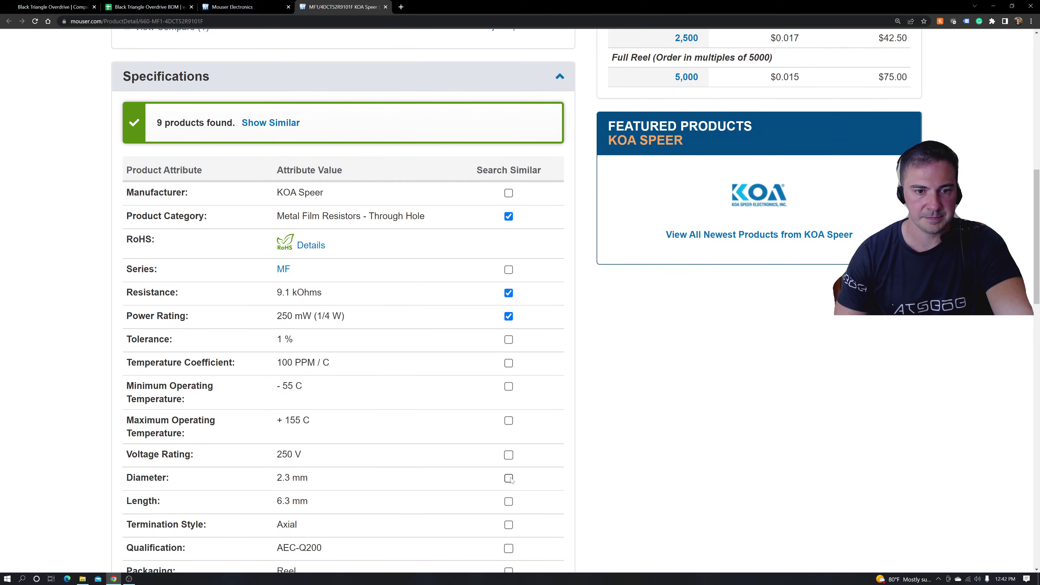
click(509, 501)
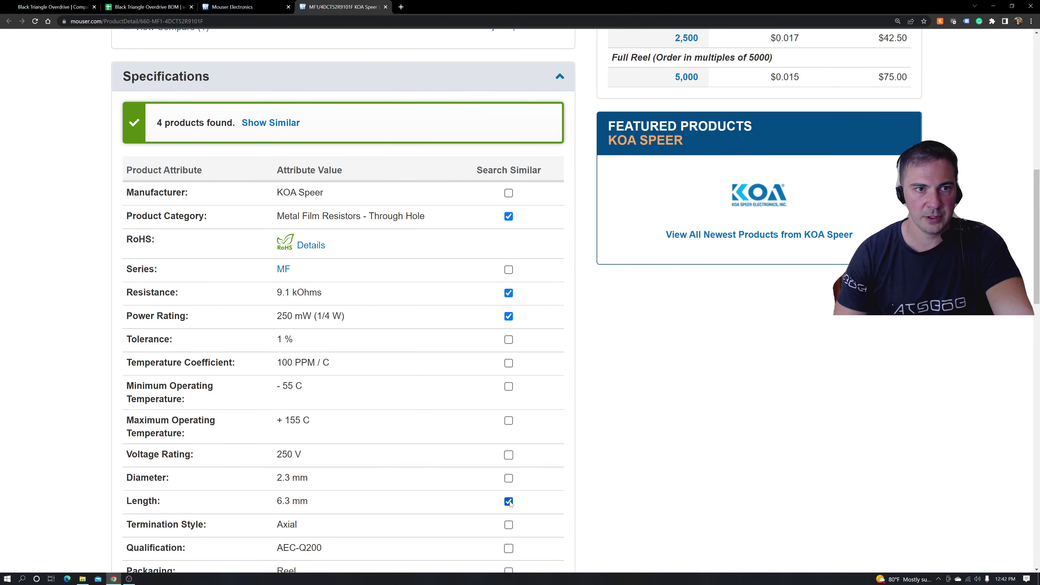
scroll(590, 483, down, 6)
scroll(574, 446, up, 6)
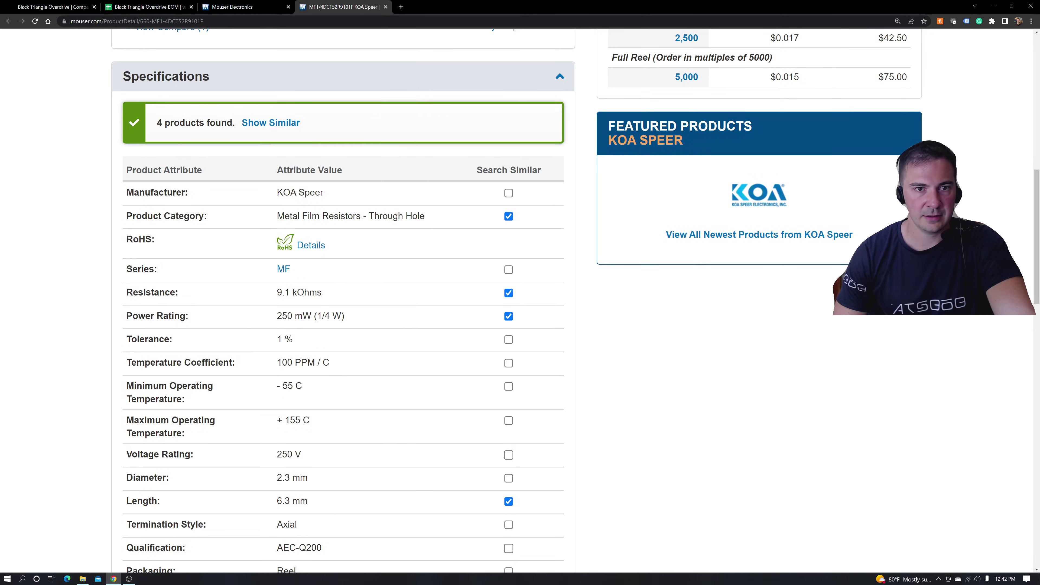
List similar resistors and compare the first Yageo MFR-25FTE52-9K1 with the KOA part
click(270, 128)
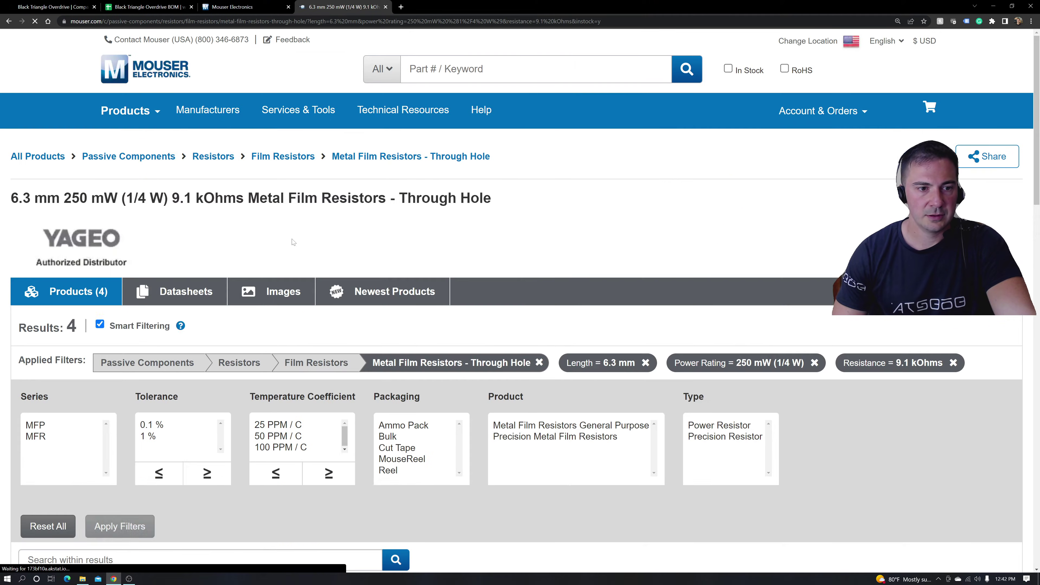
scroll(212, 338, down, 9)
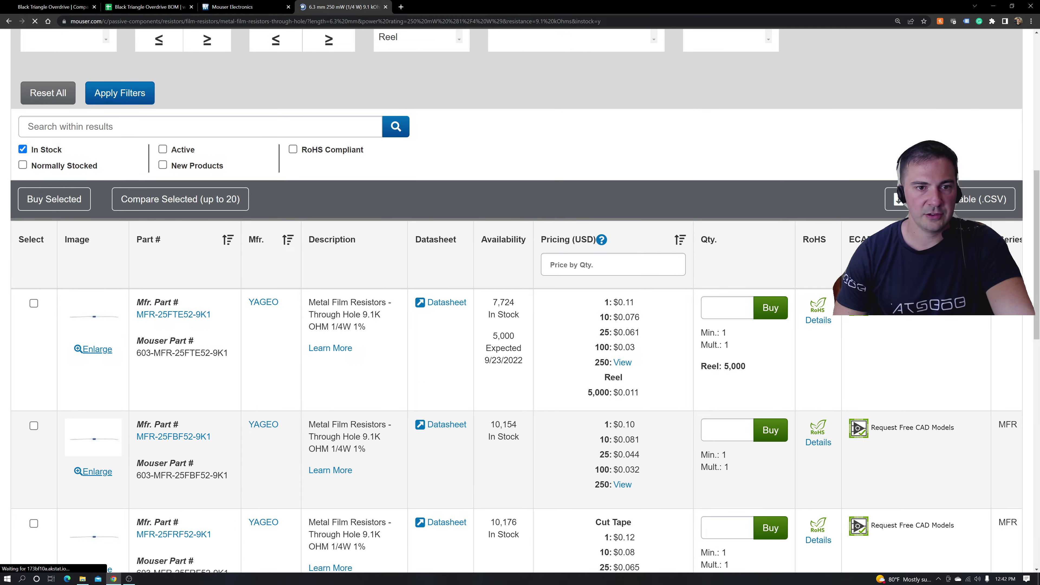
click(34, 304)
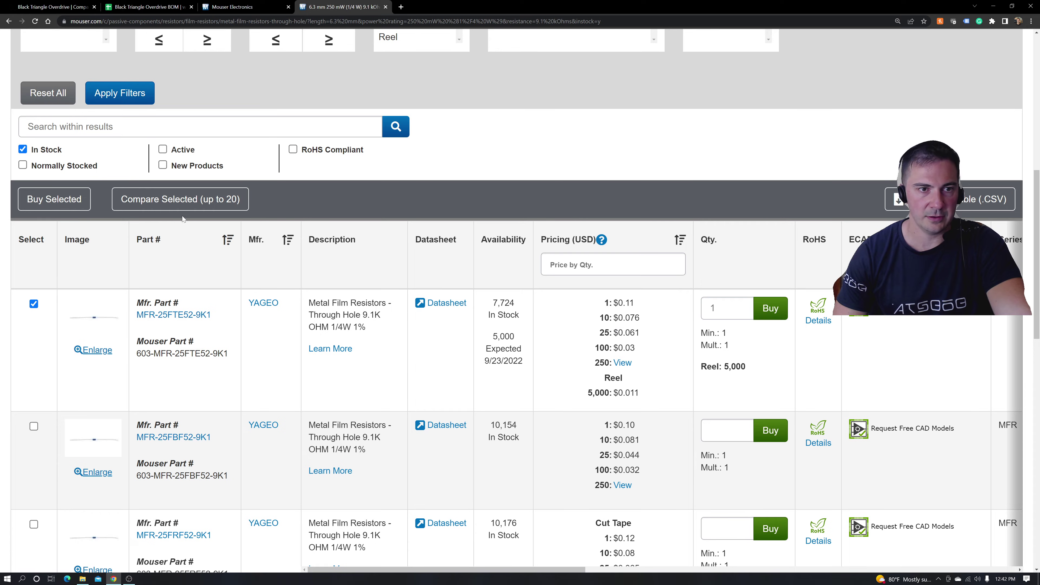
click(185, 204)
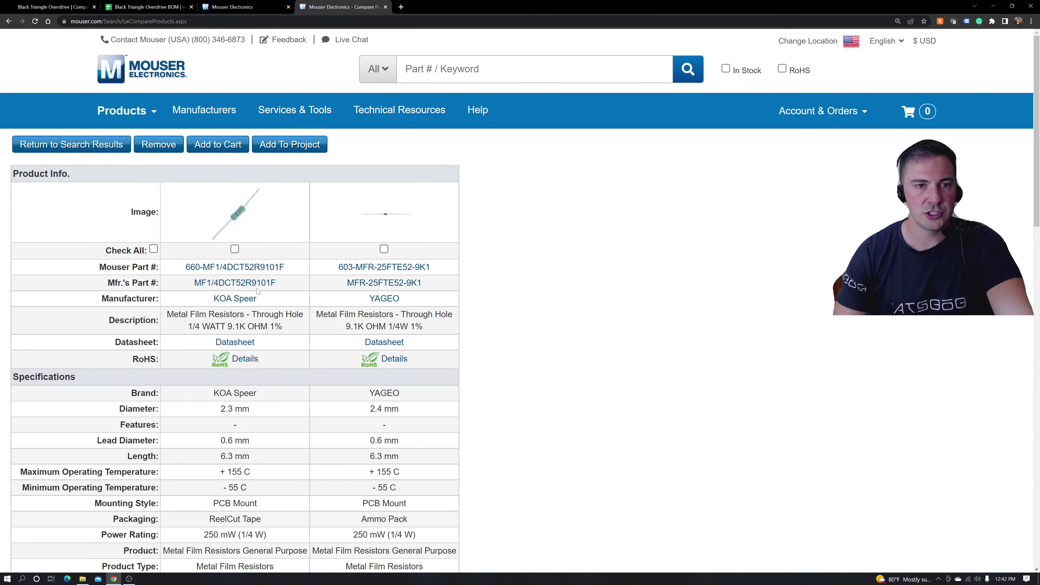
scroll(244, 406, down, 2)
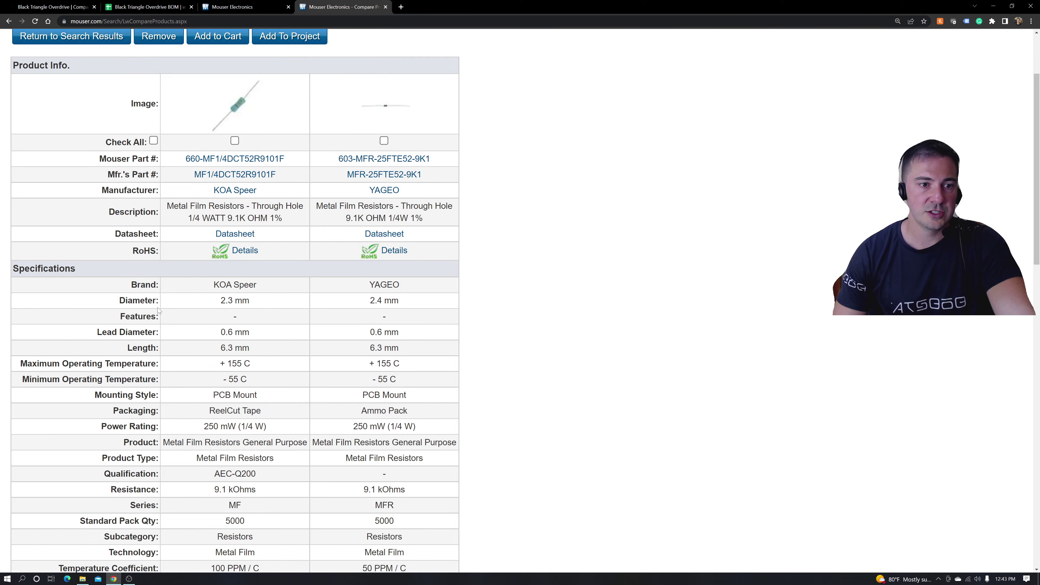
drag(220, 300, 399, 301)
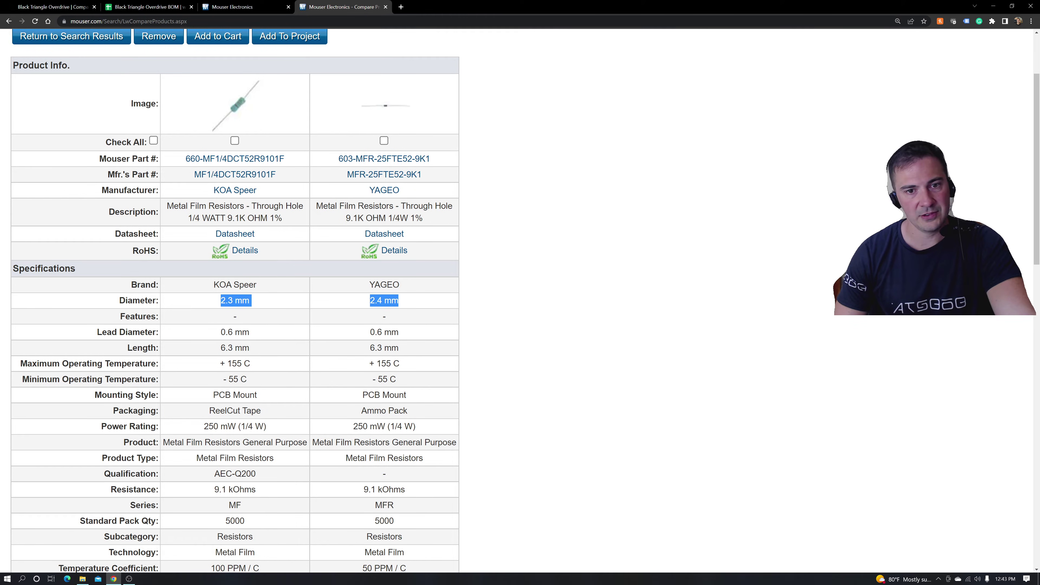
click(403, 303)
scroll(359, 238, down, 3)
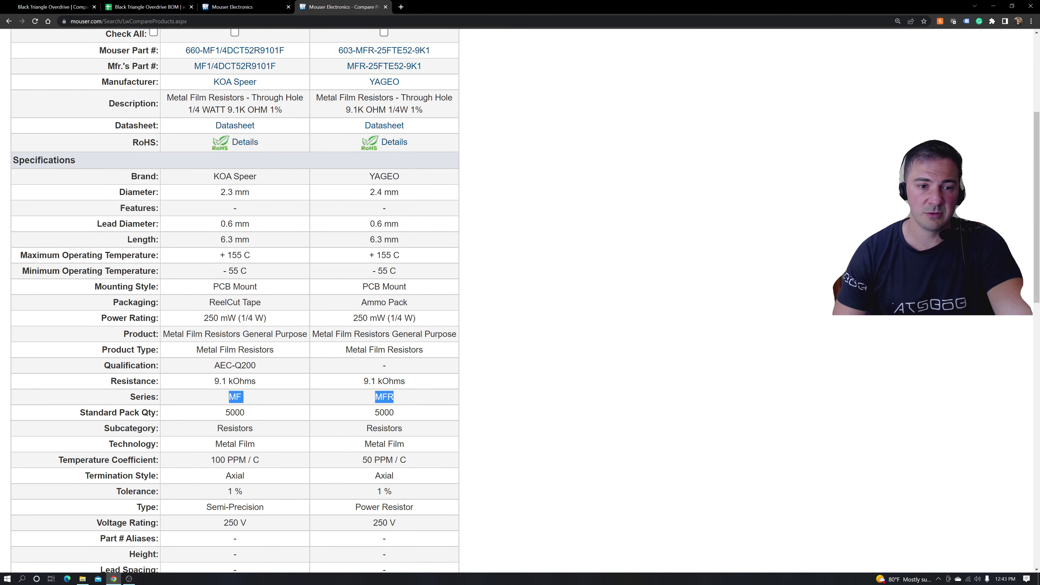
double_click(235, 397)
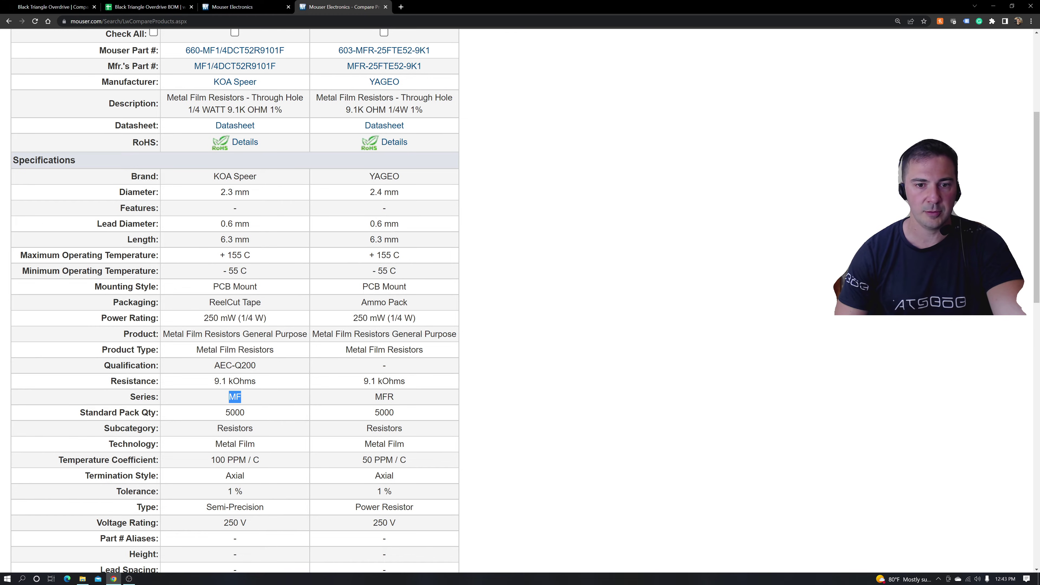
double_click(393, 397)
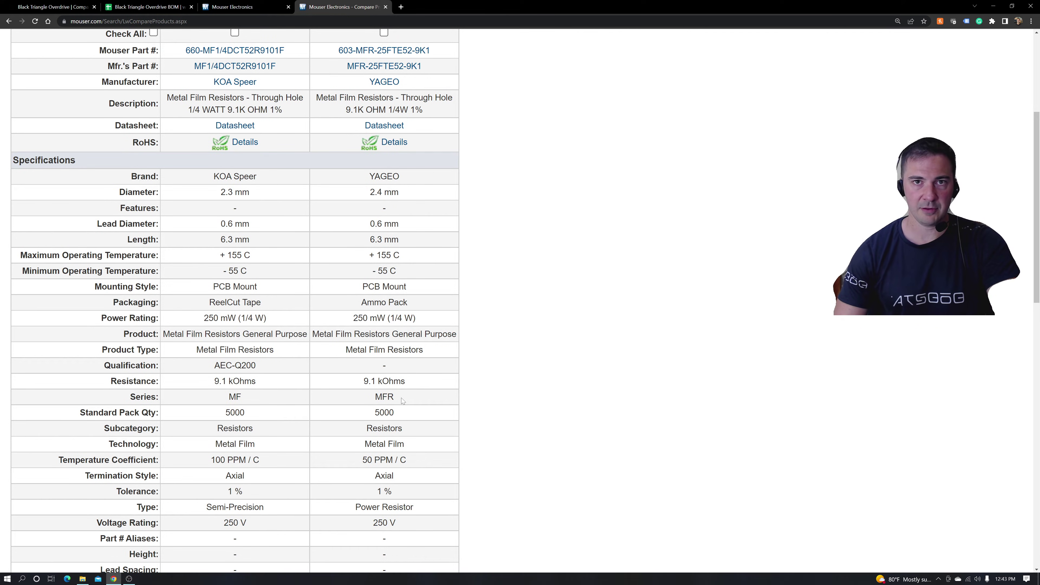
drag(401, 397, 361, 401)
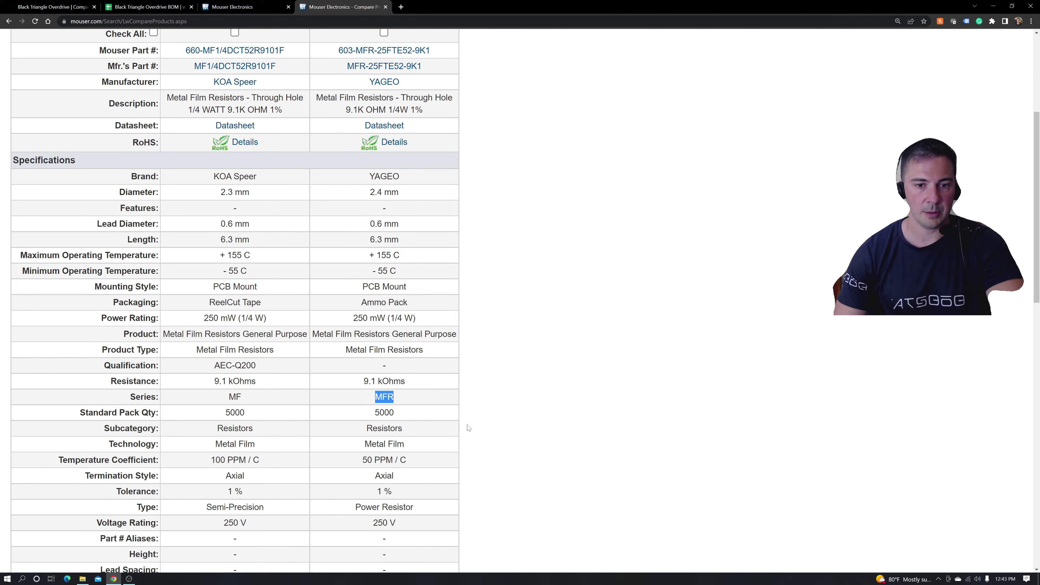
scroll(438, 435, down, 4)
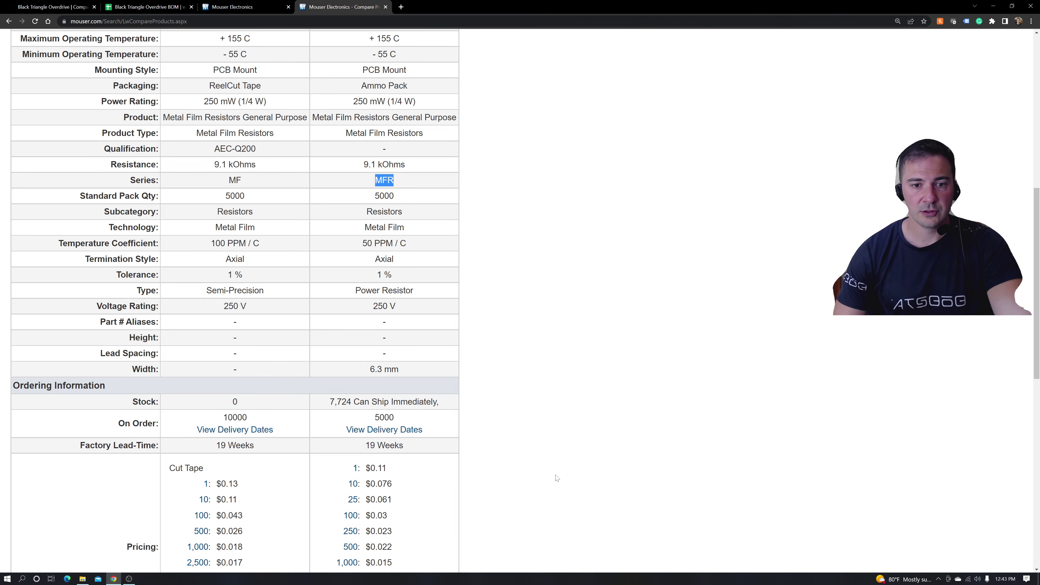
scroll(532, 443, up, 8)
click(254, 6)
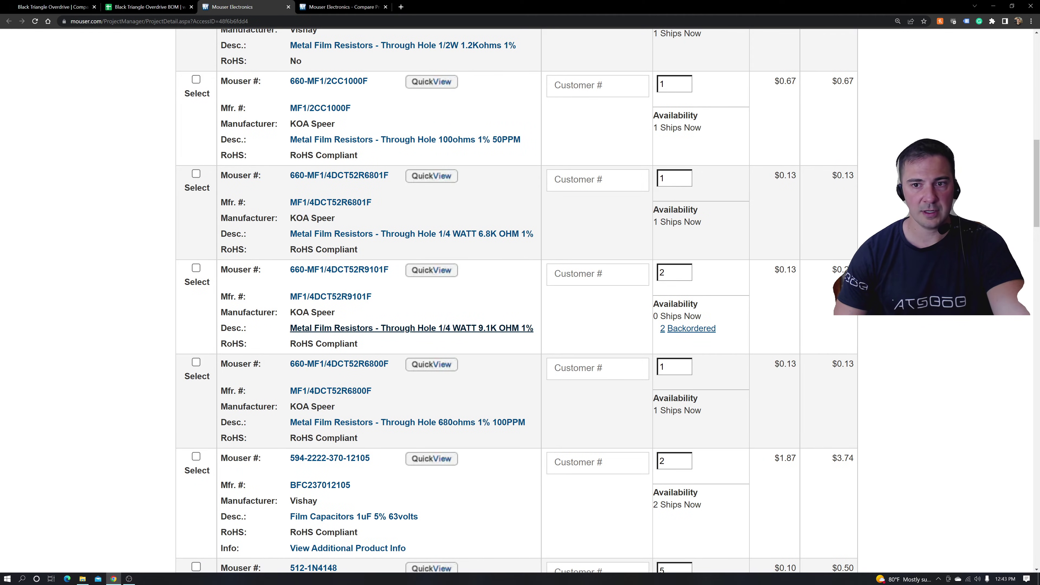
click(344, 7)
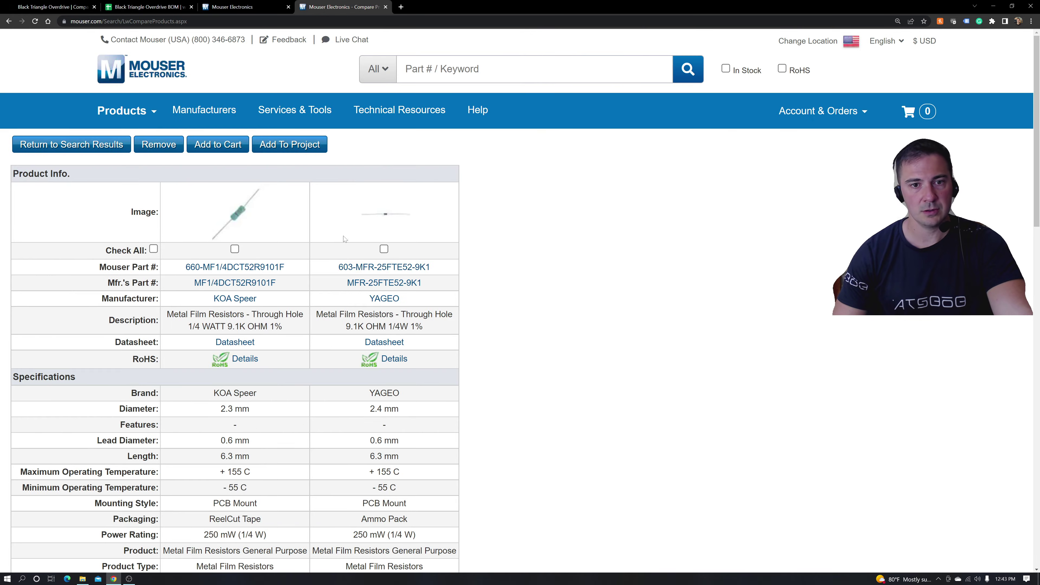
Add 2 YAGEO MFR-25FTE52-9K1 resistors to the cart from their product page
click(385, 269)
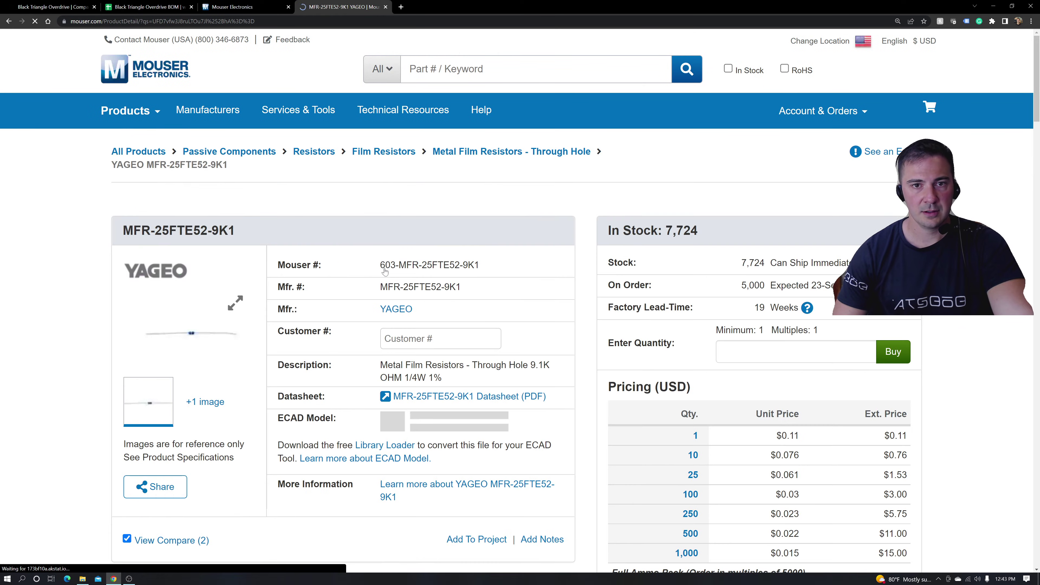
click(787, 350)
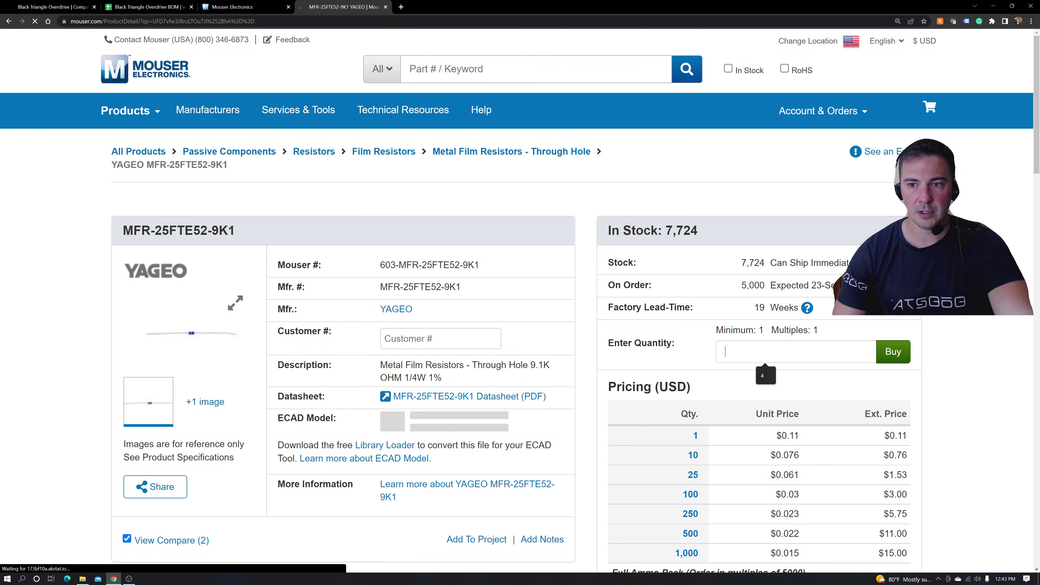
text(2)
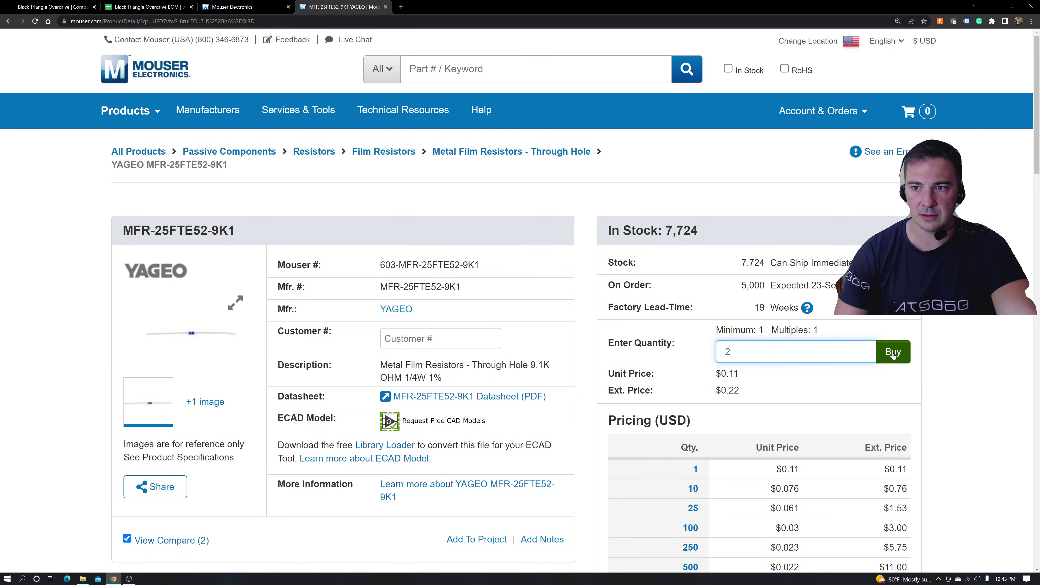
click(882, 353)
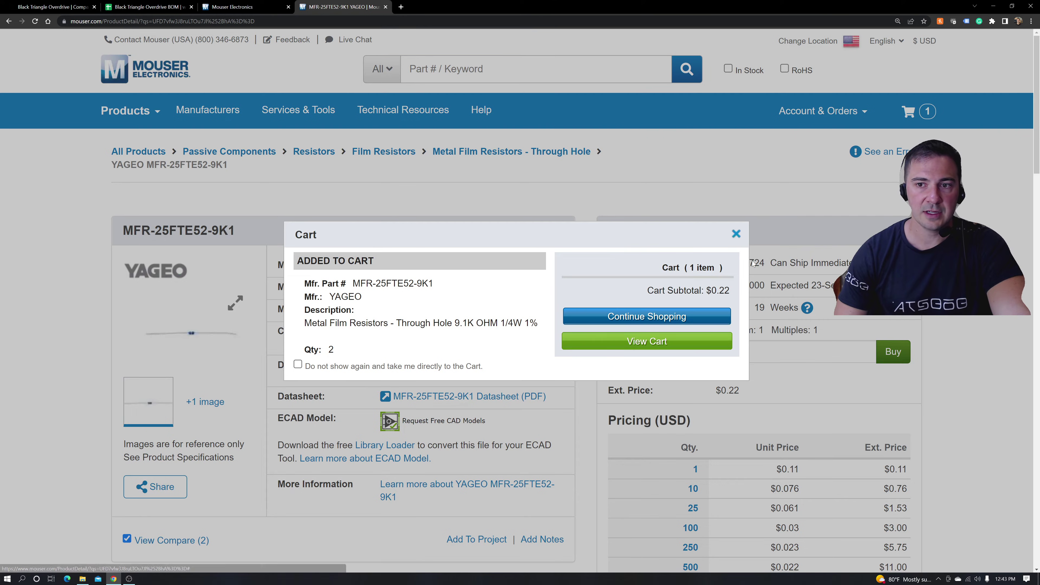
click(653, 323)
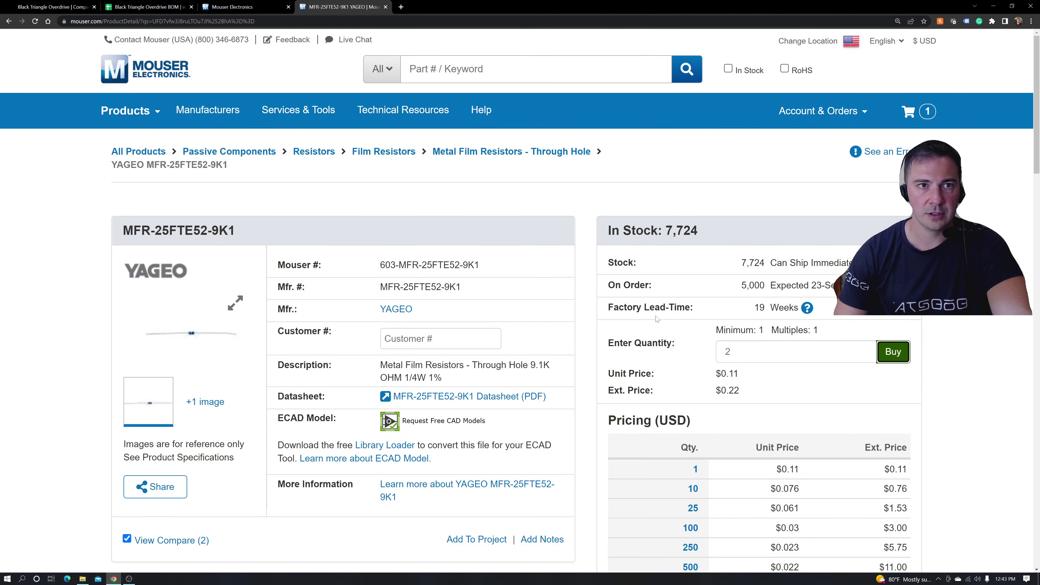
Send all the project's parts to the cart with Order Project
click(233, 7)
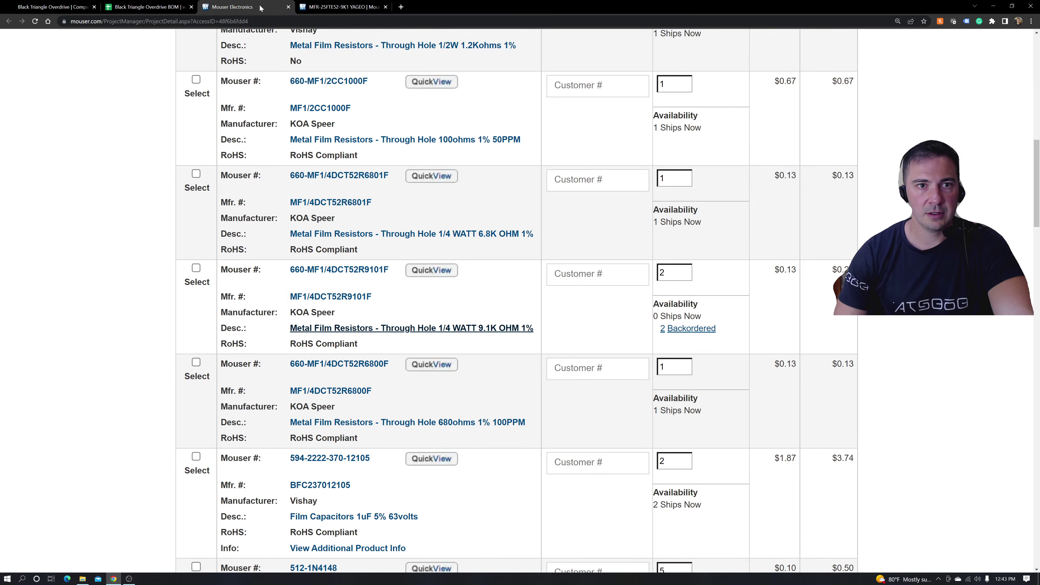
scroll(516, 299, up, 3)
scroll(412, 443, up, 15)
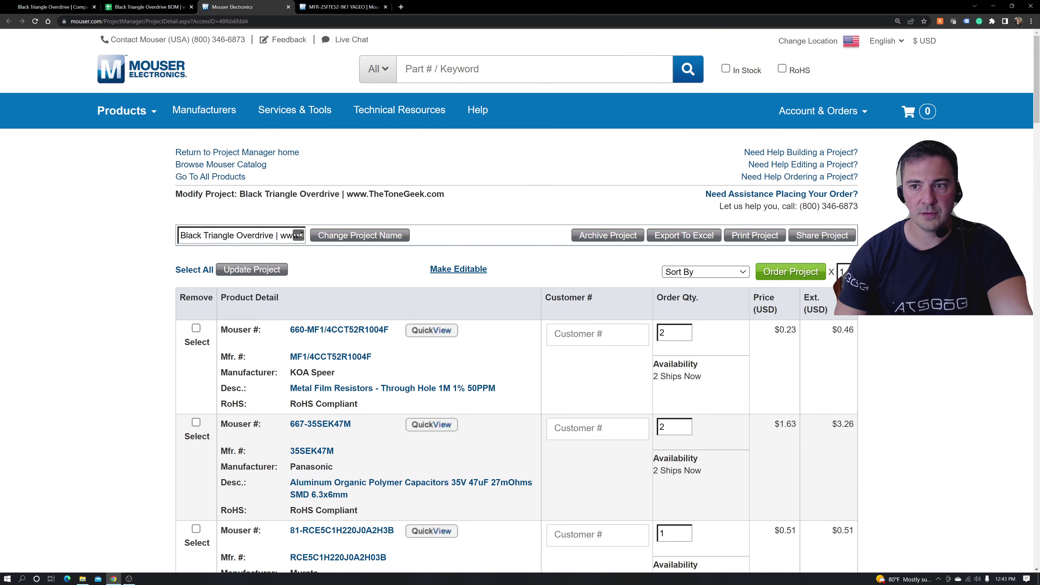
click(791, 272)
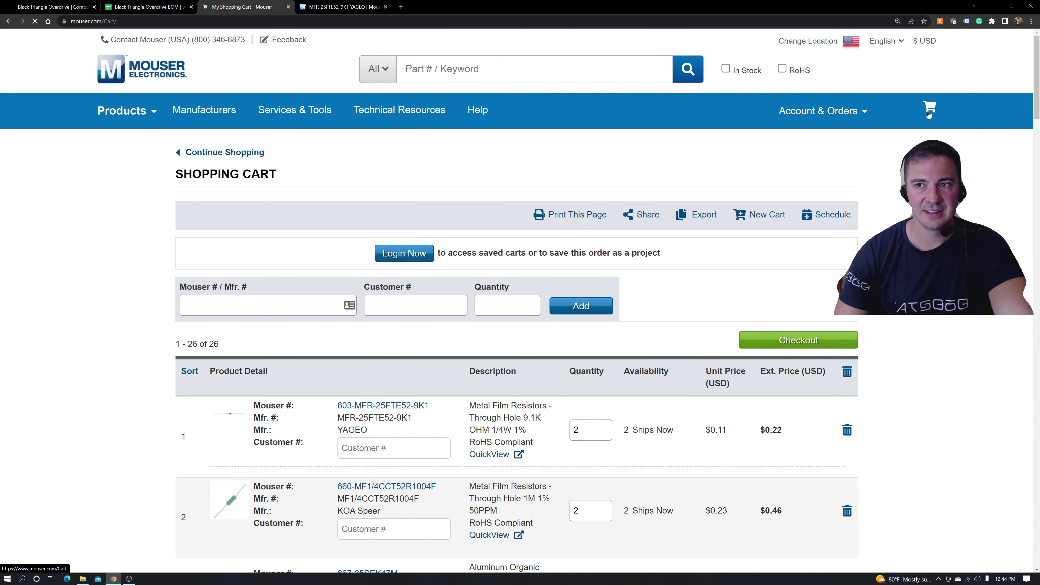
Reload the 26-item cart and scroll down to the backordered KOA 9.1K resistor
scroll(938, 139, down, 1)
scroll(938, 139, up, 1)
click(929, 109)
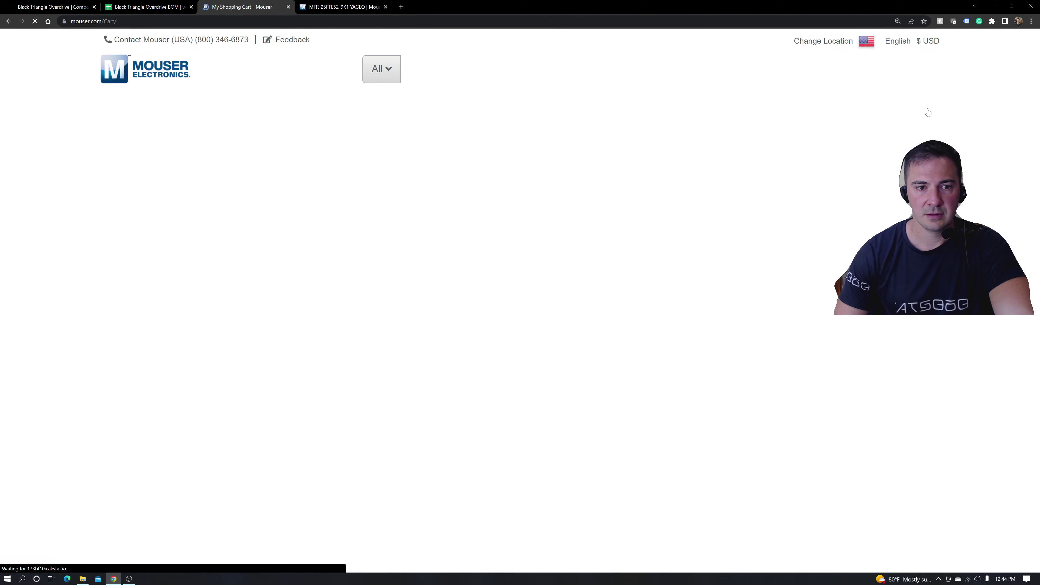
scroll(929, 110, down, 6)
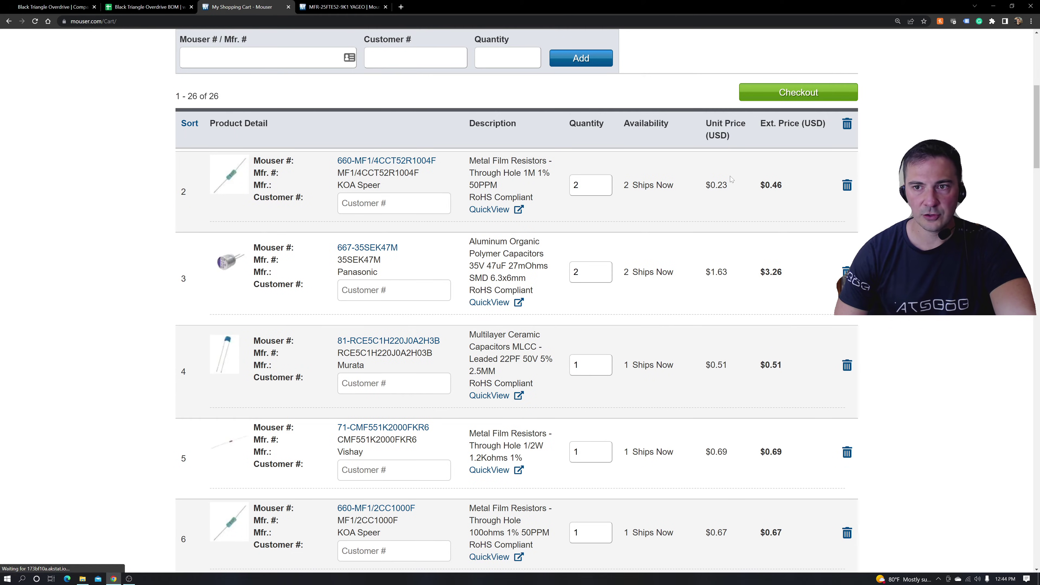
scroll(672, 369, down, 6)
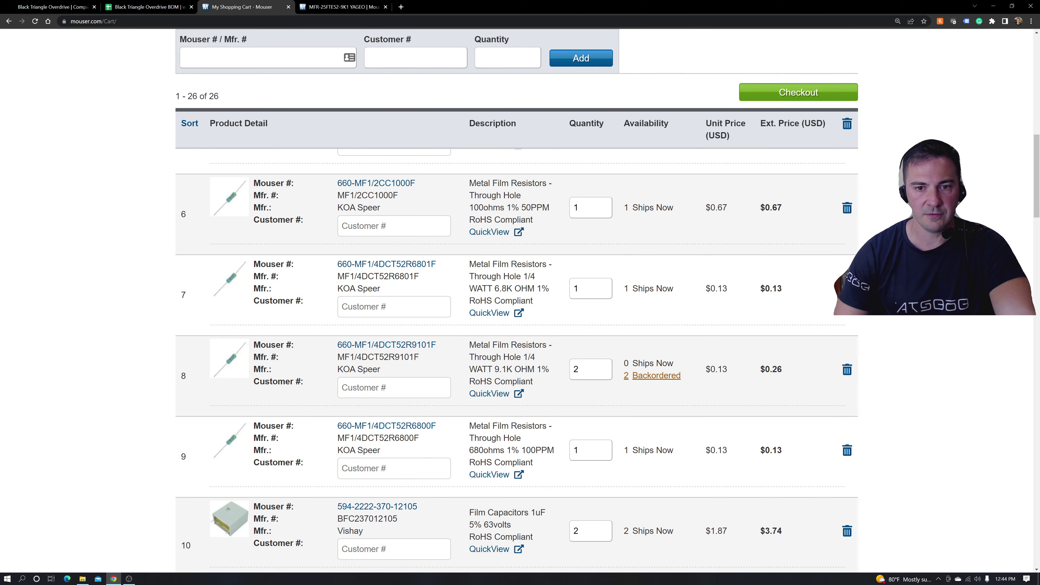
Remove the backordered KOA 9.1K resistor from the cart
double_click(504, 368)
click(798, 369)
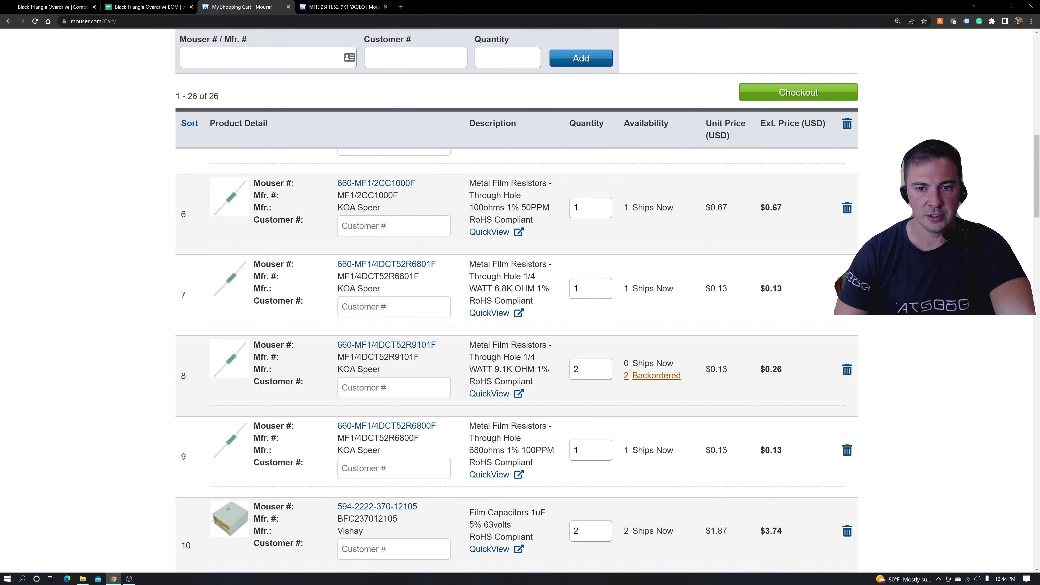
click(846, 370)
click(657, 354)
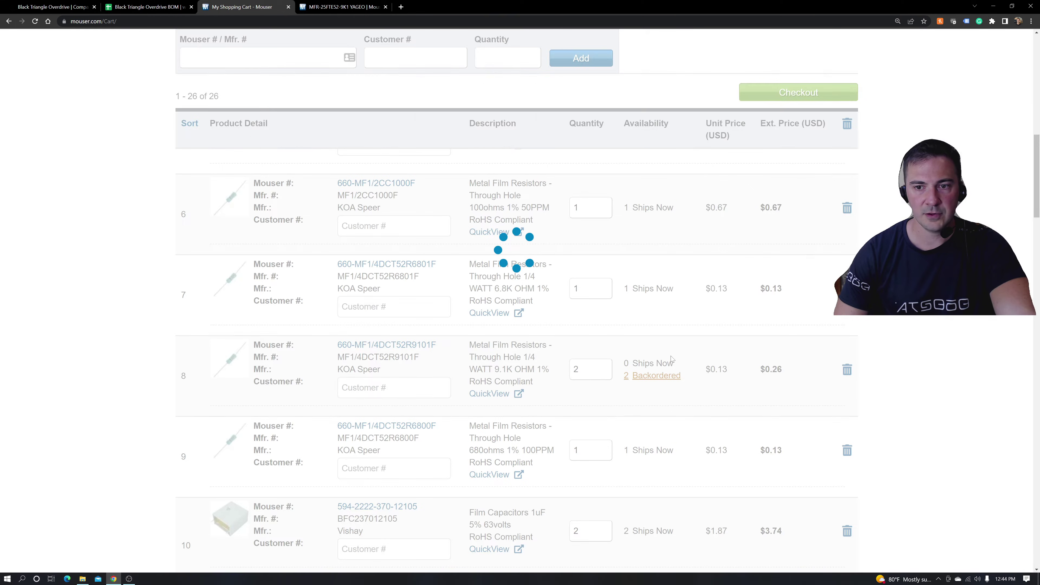
scroll(664, 350, down, 10)
scroll(661, 347, down, 10)
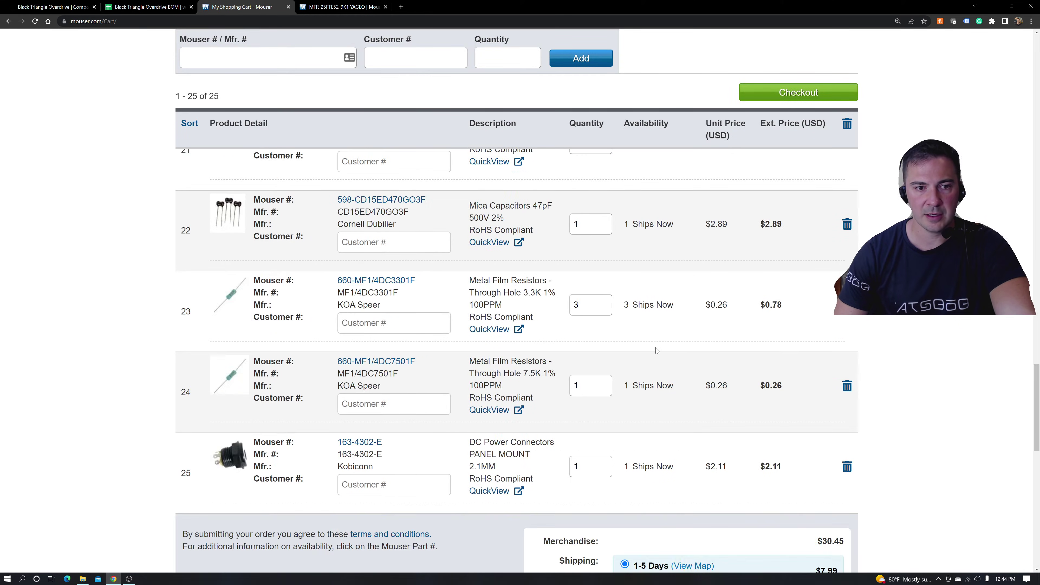
scroll(279, 451, up, 20)
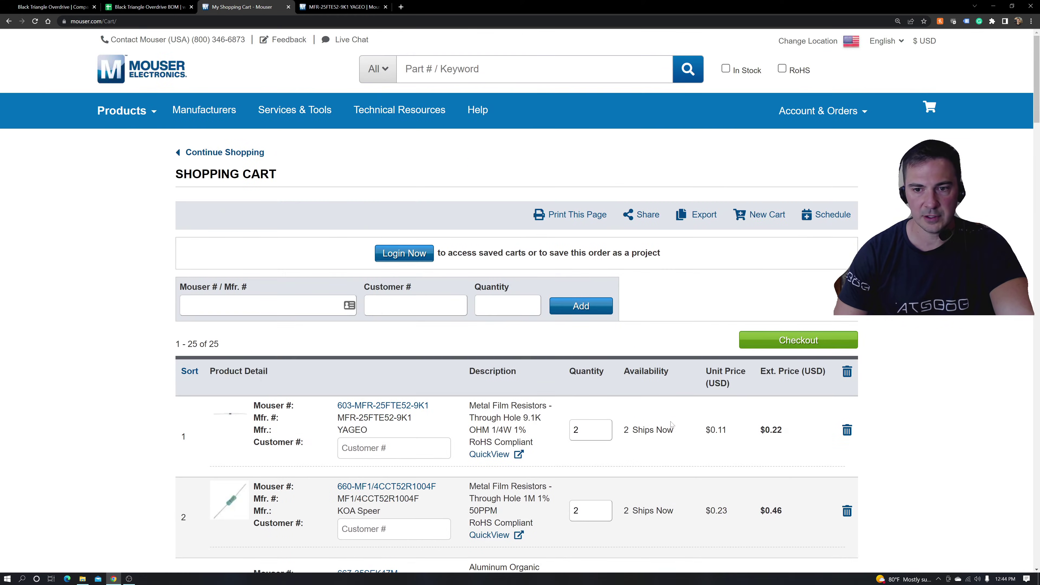
scroll(655, 424, down, 12)
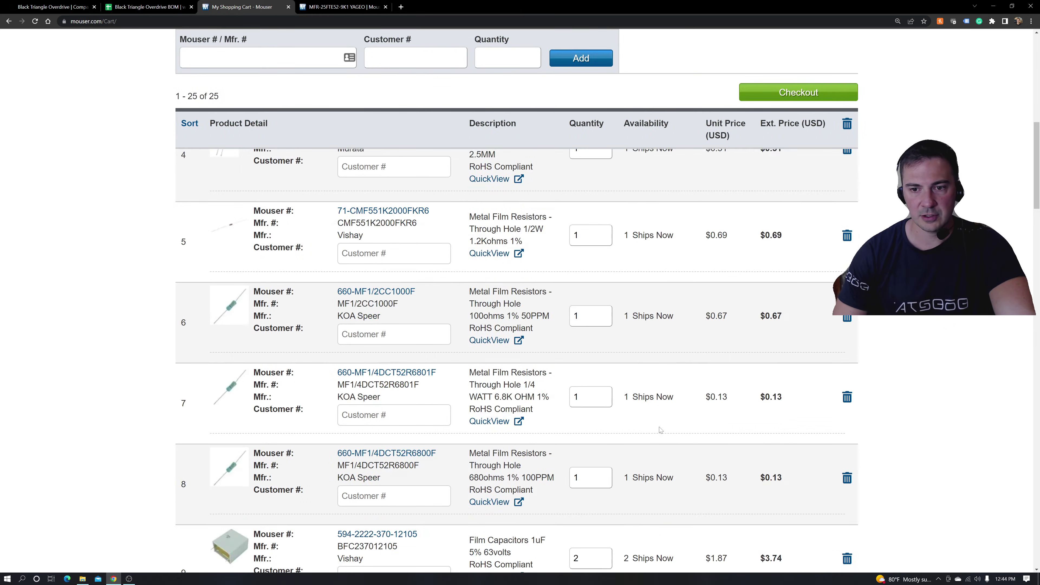
scroll(653, 422, down, 15)
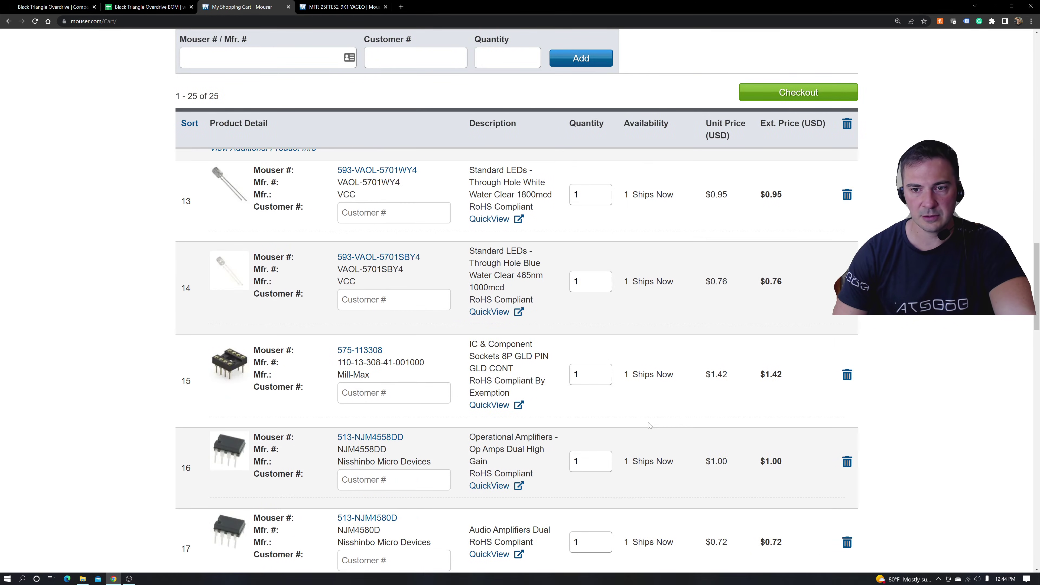
scroll(648, 424, down, 15)
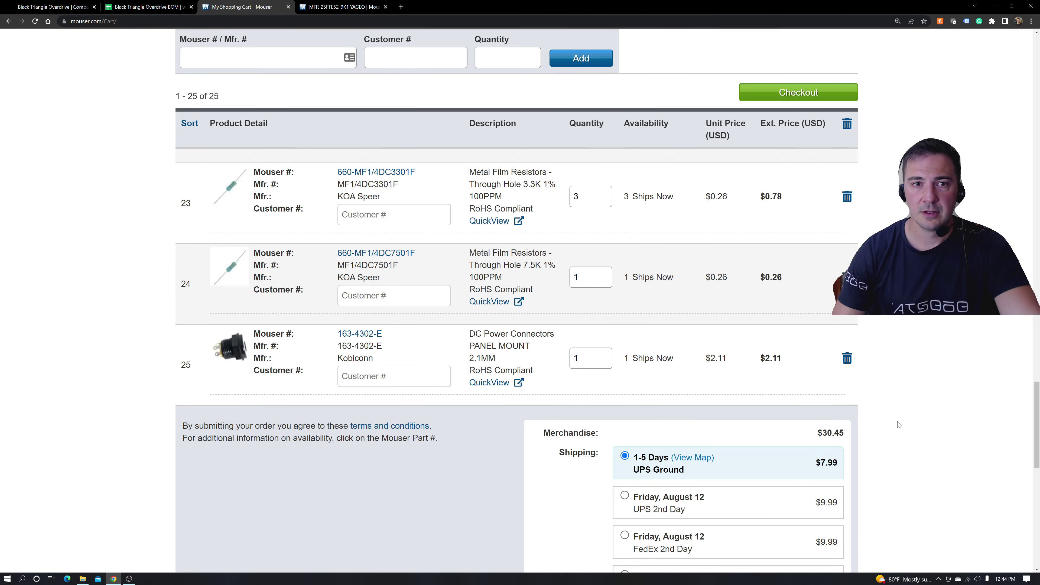
scroll(894, 422, up, 20)
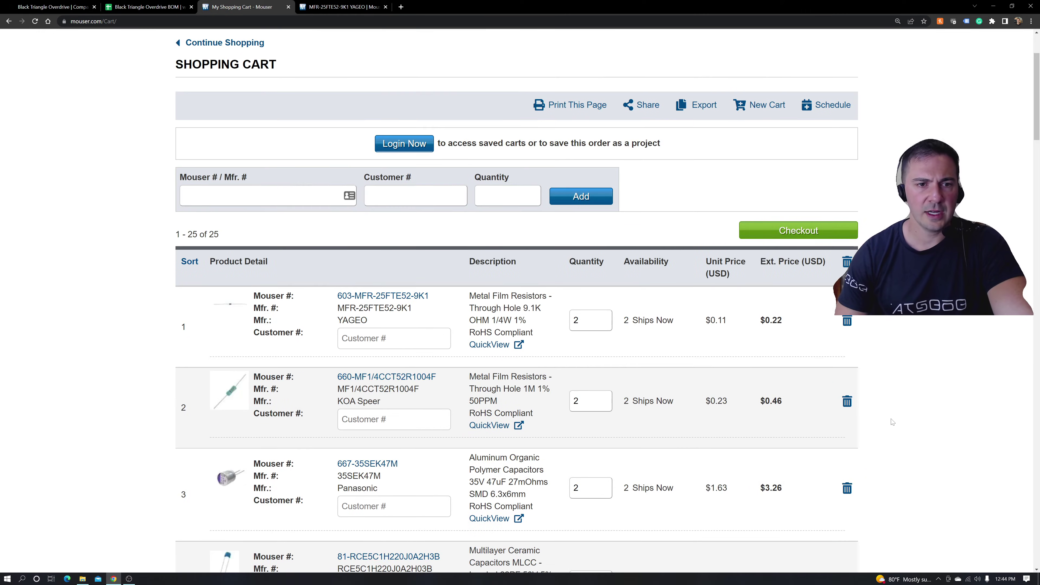
scroll(877, 426, down, 5)
scroll(868, 422, down, 8)
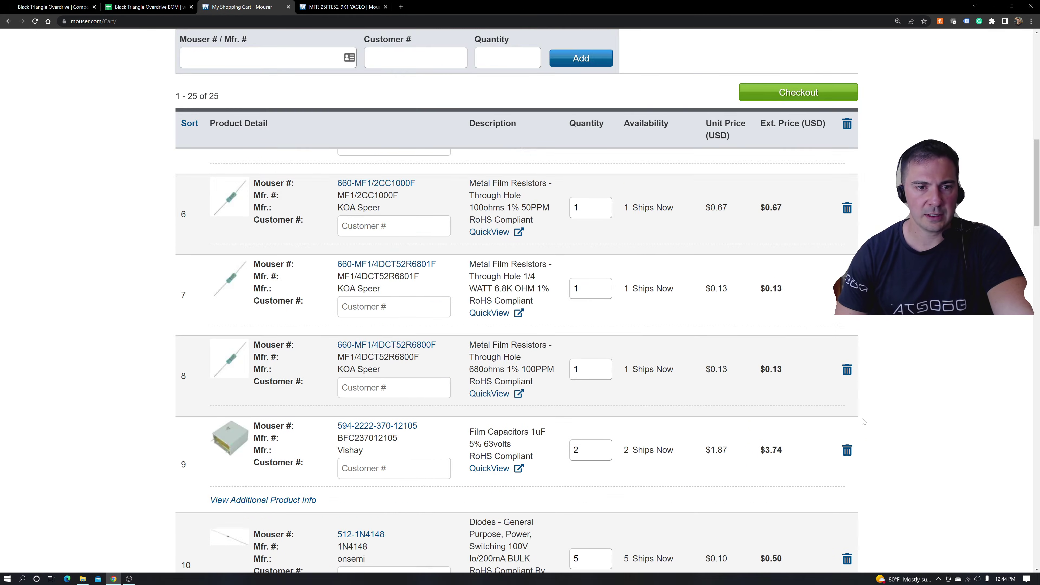
scroll(864, 421, down, 2)
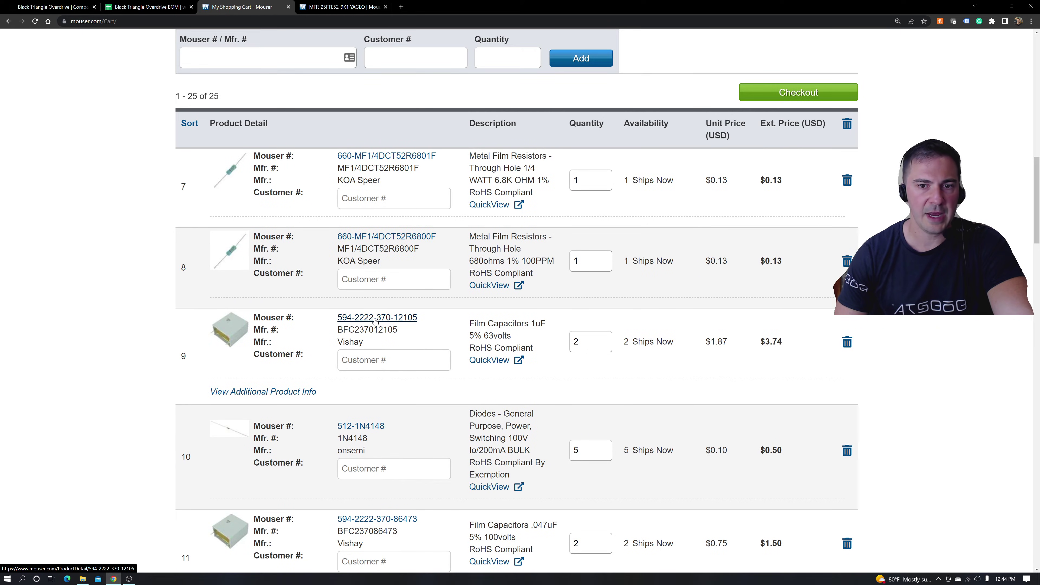
middle_click(375, 318)
scroll(375, 320, down, 1)
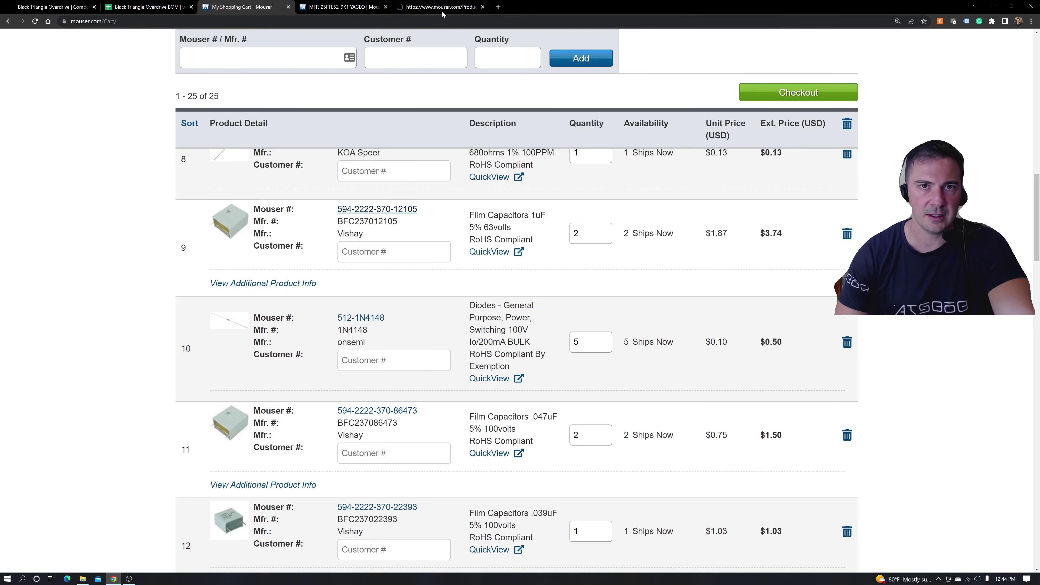
Switch to the capacitor's product page and close the Yageo resistor page
click(435, 10)
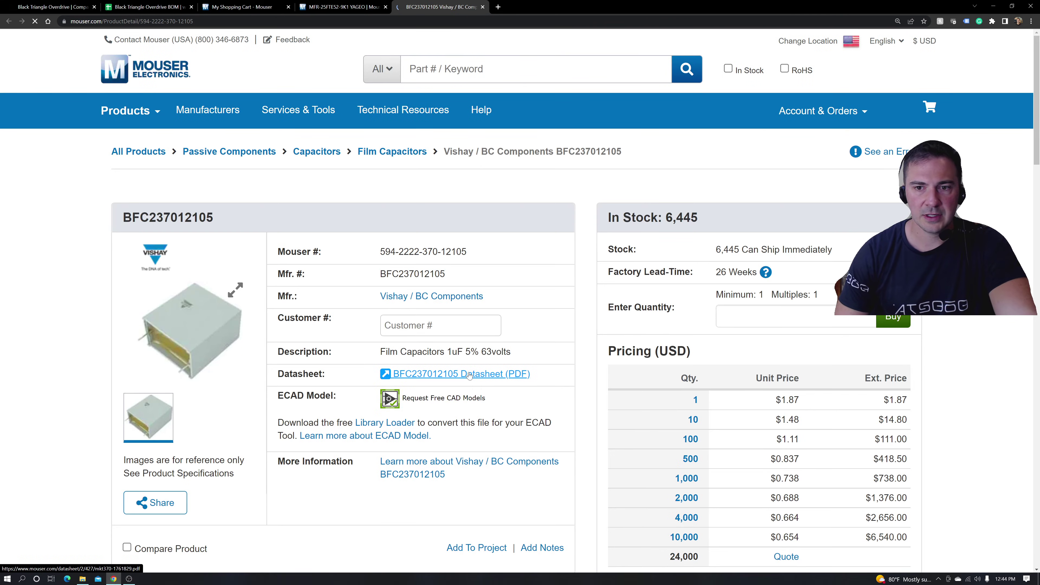
scroll(469, 375, down, 2)
scroll(372, 391, down, 2)
scroll(372, 391, down, 4)
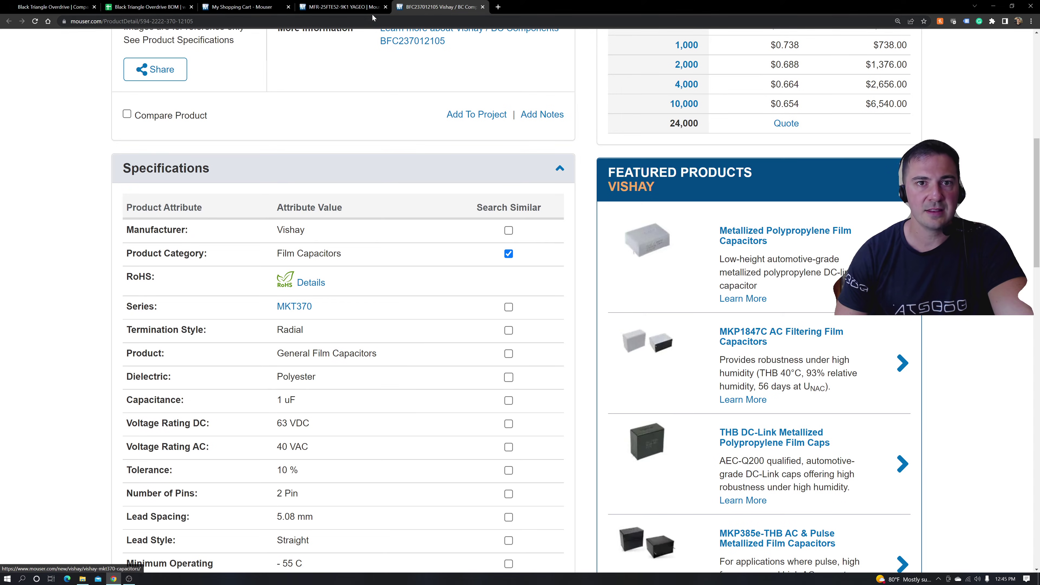
click(386, 7)
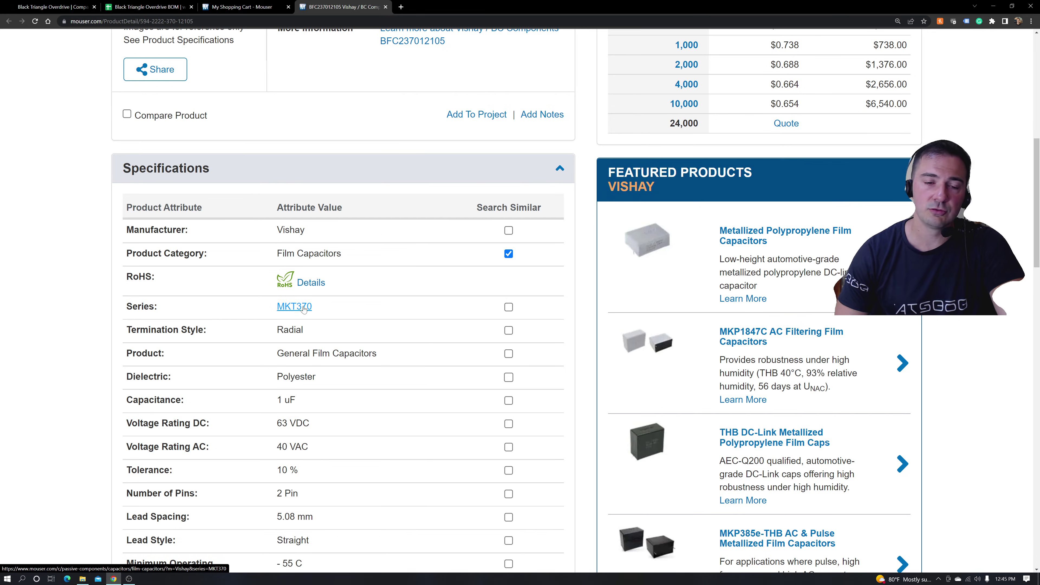
Match similar parts on MKT370 series, 1 uF capacitance, 6 mm width and 7.2 mm length
click(510, 307)
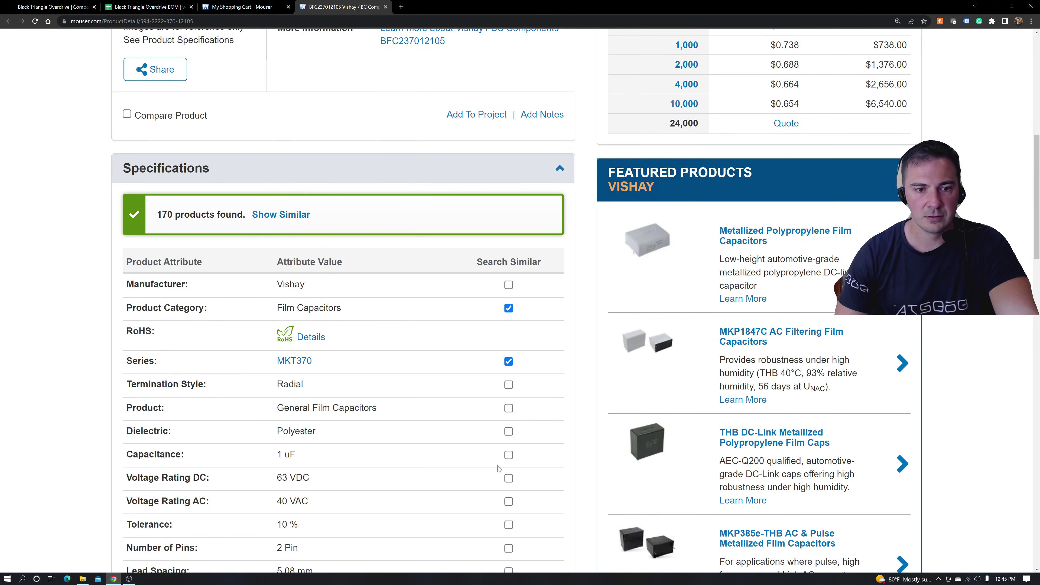
click(508, 454)
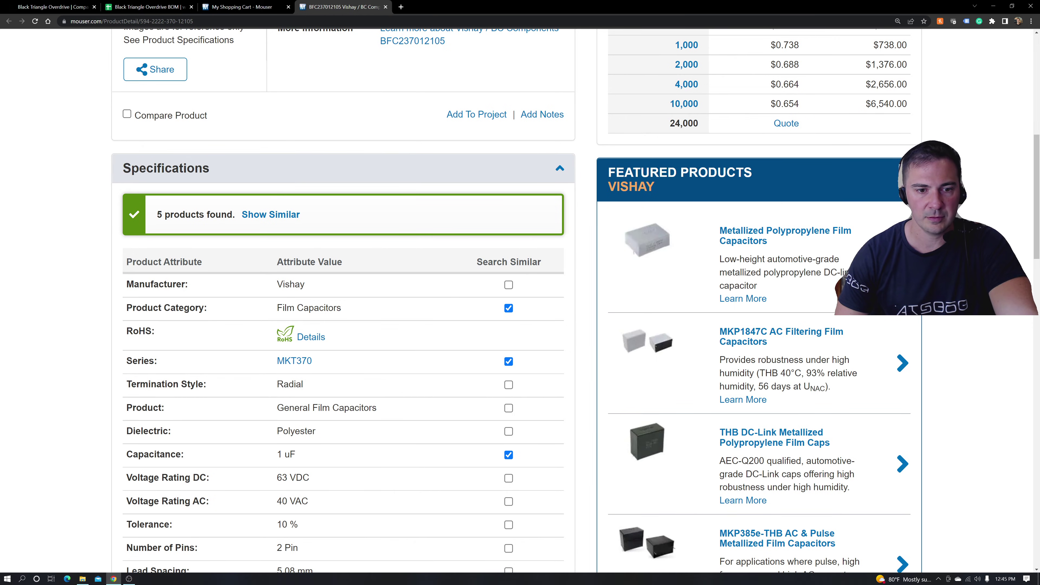
drag(296, 454, 273, 460)
scroll(332, 451, down, 2)
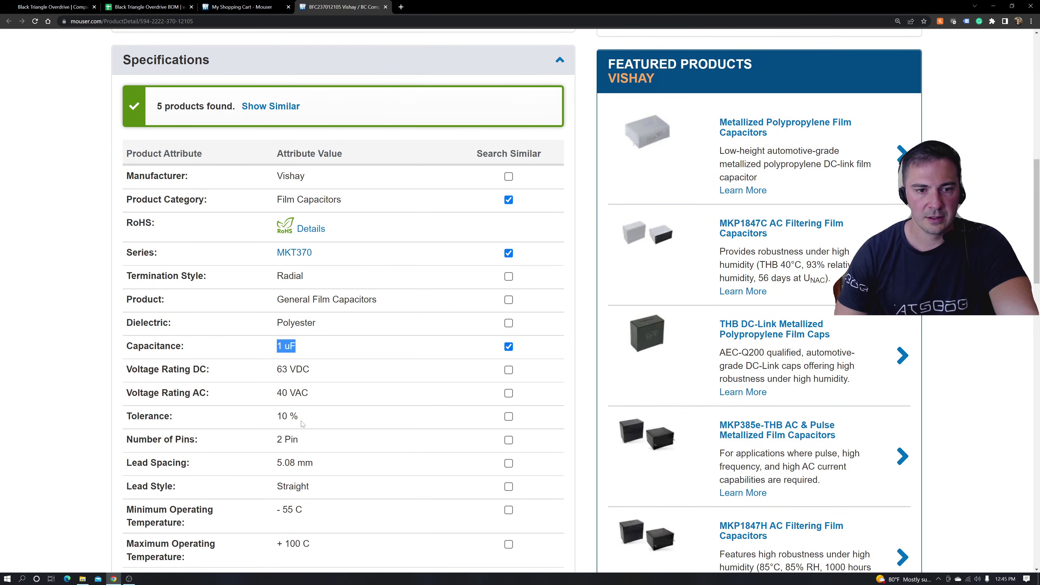
scroll(302, 423, down, 2)
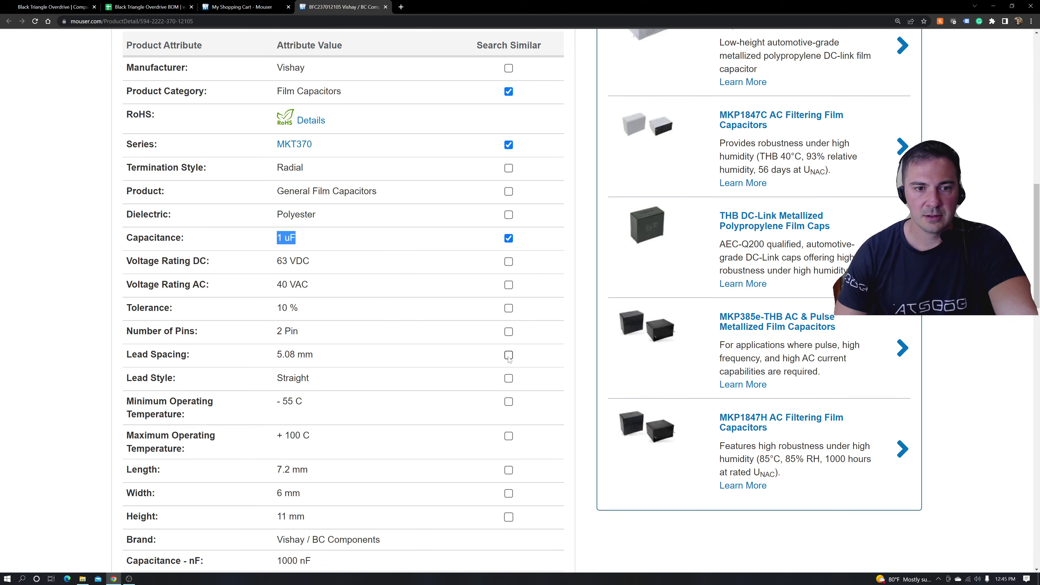
click(508, 355)
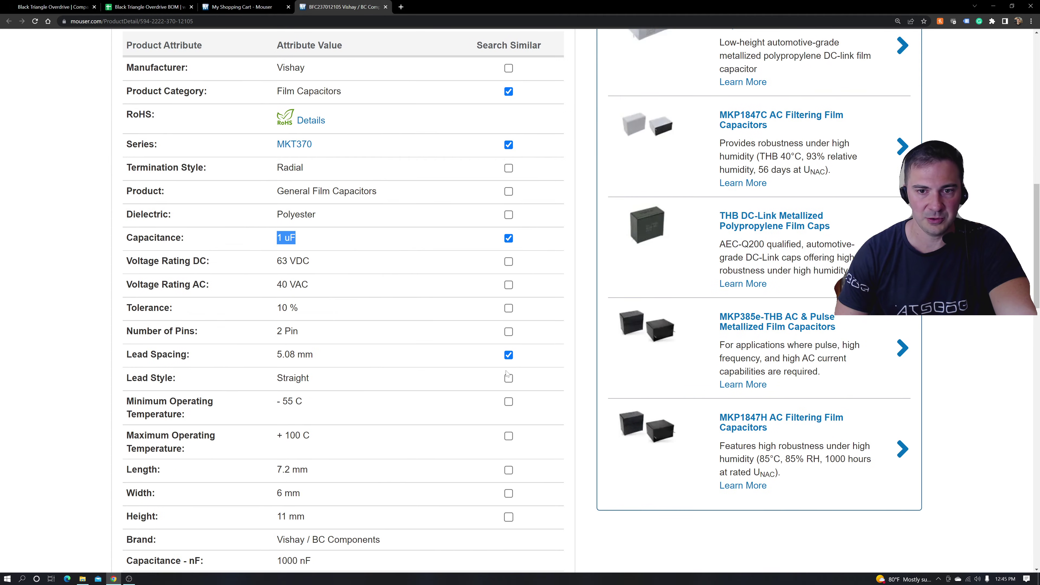
click(508, 355)
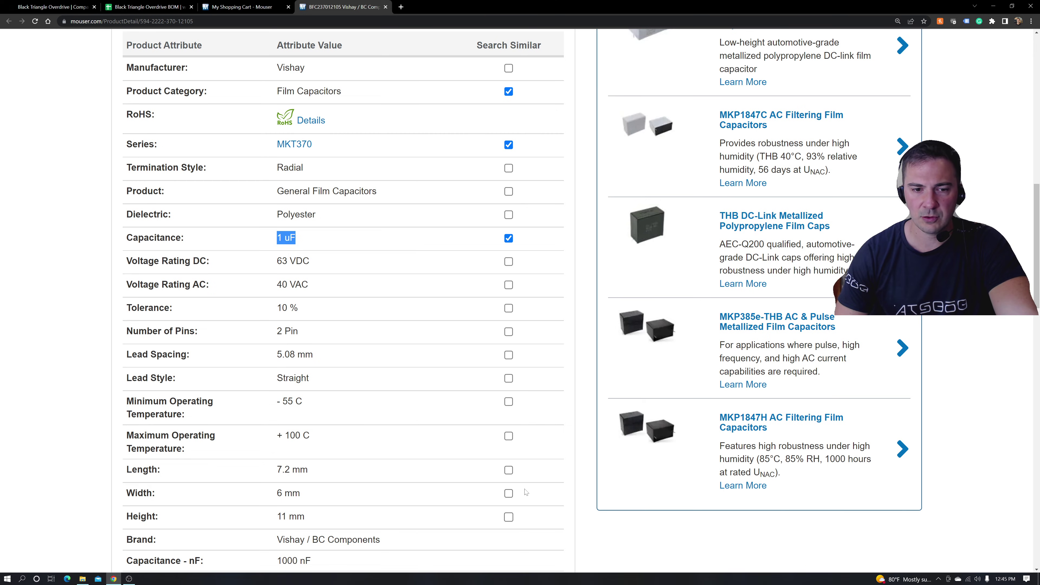
click(508, 493)
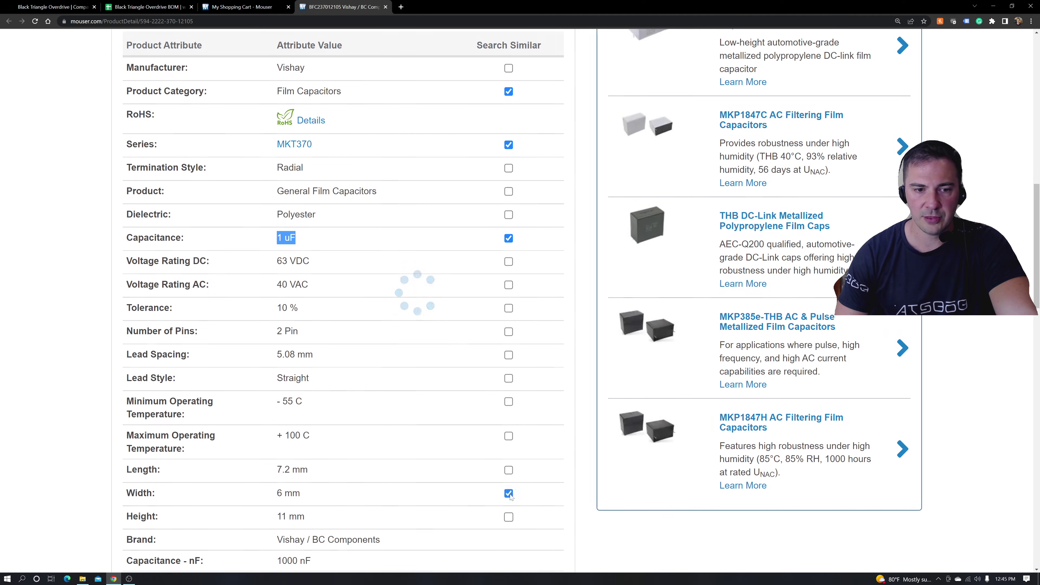
click(508, 469)
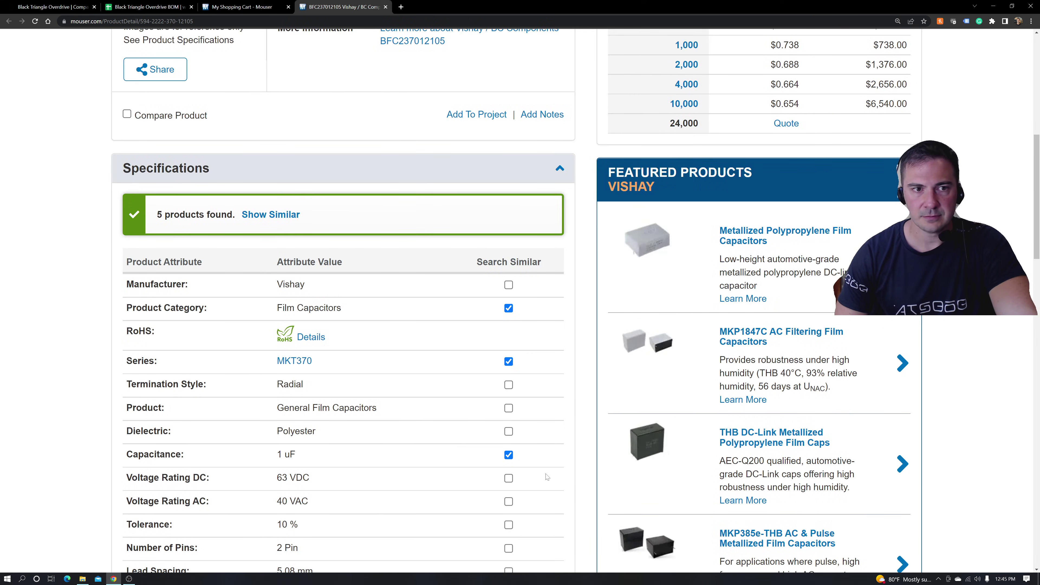
List the similar capacitors and compare their 10% and 5% tolerances
click(272, 218)
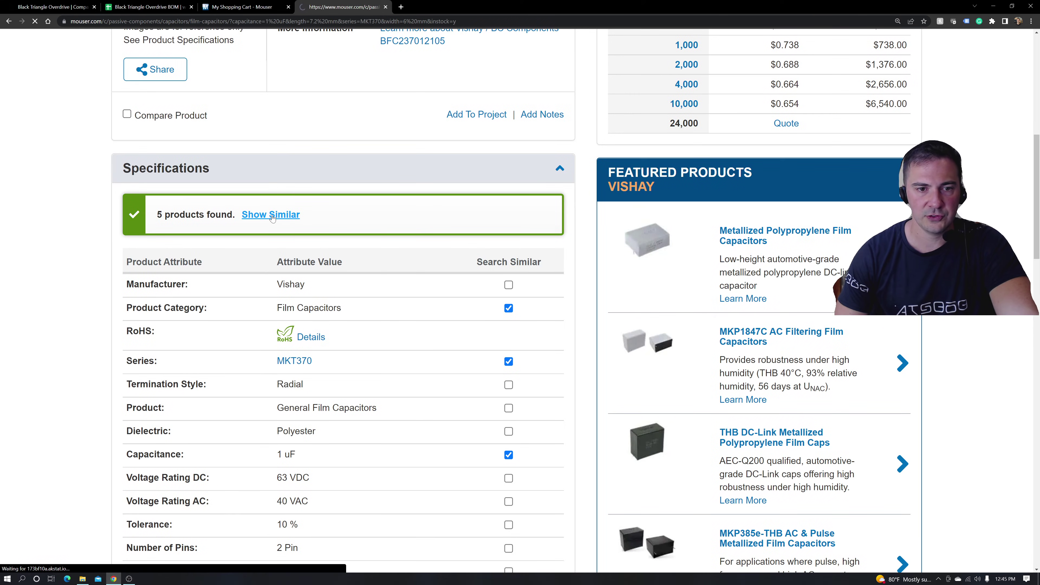
scroll(349, 411, down, 5)
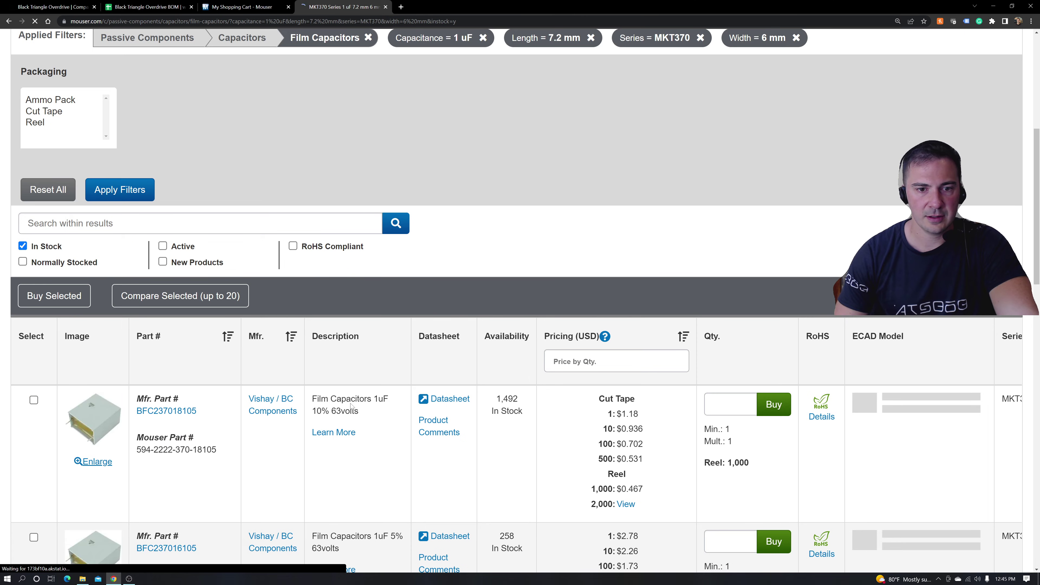
scroll(368, 434, down, 4)
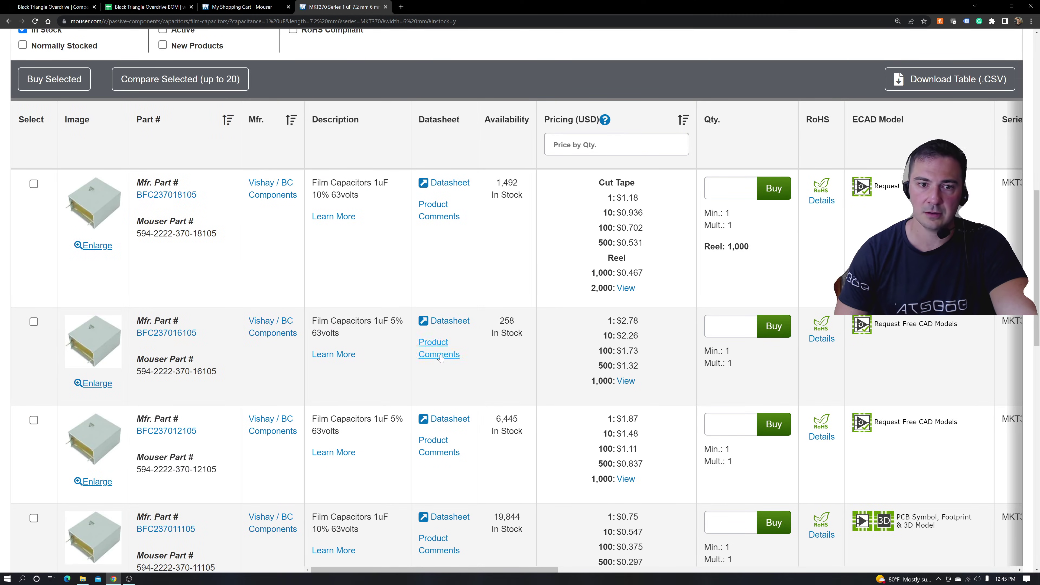
double_click(392, 321)
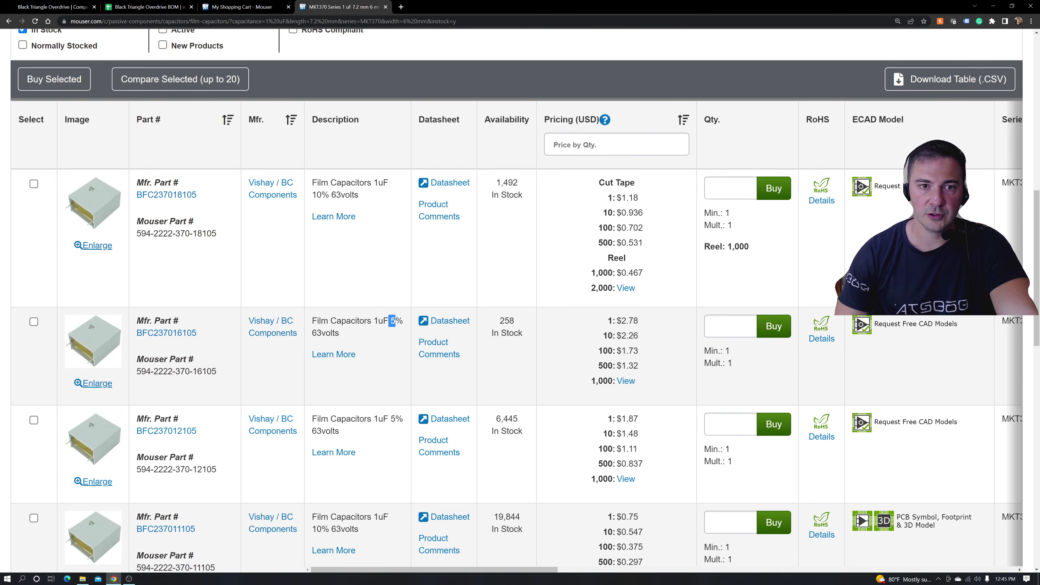
drag(316, 195, 332, 195)
click(336, 205)
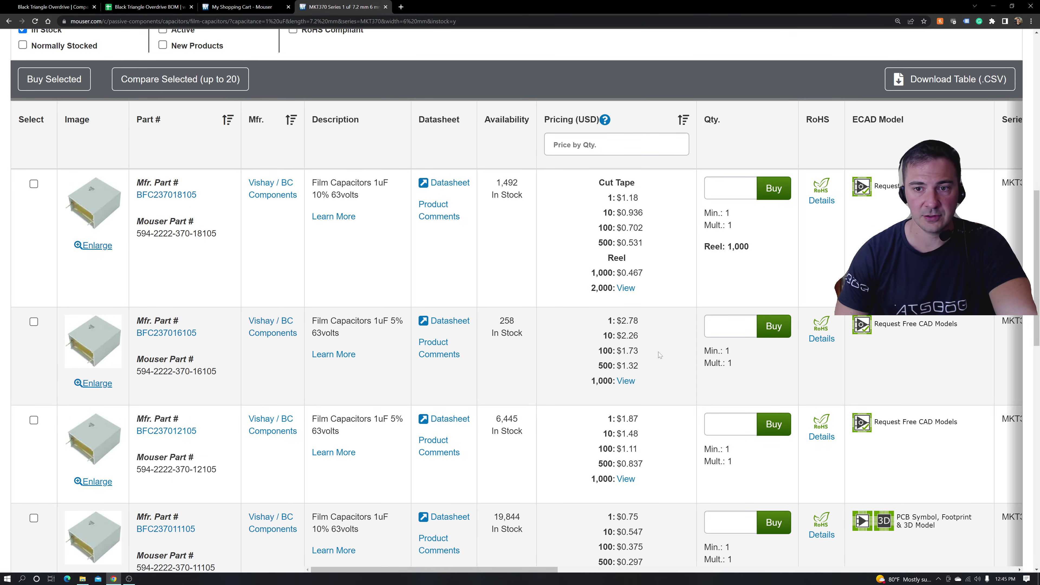
Compare the second capacitor's $2.78 price and check the 5.08 mm lead-spacing column
drag(640, 321, 621, 321)
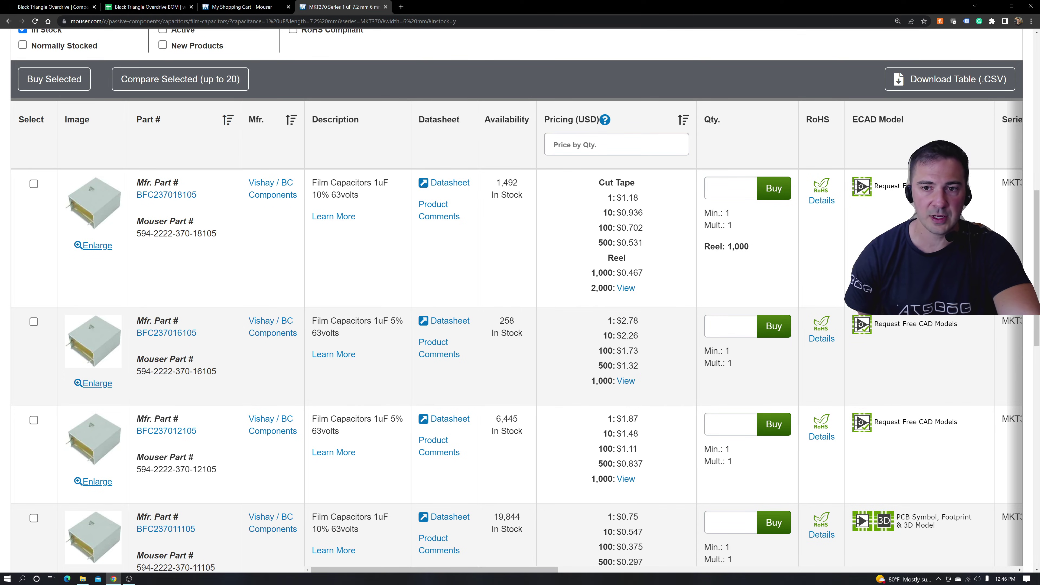
drag(639, 320, 620, 320)
click(620, 320)
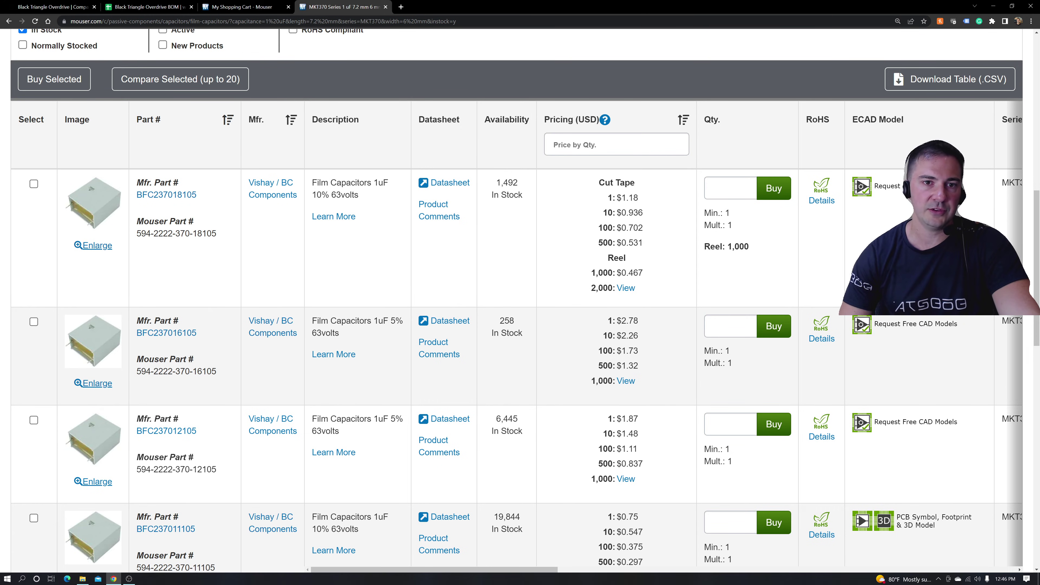
double_click(317, 194)
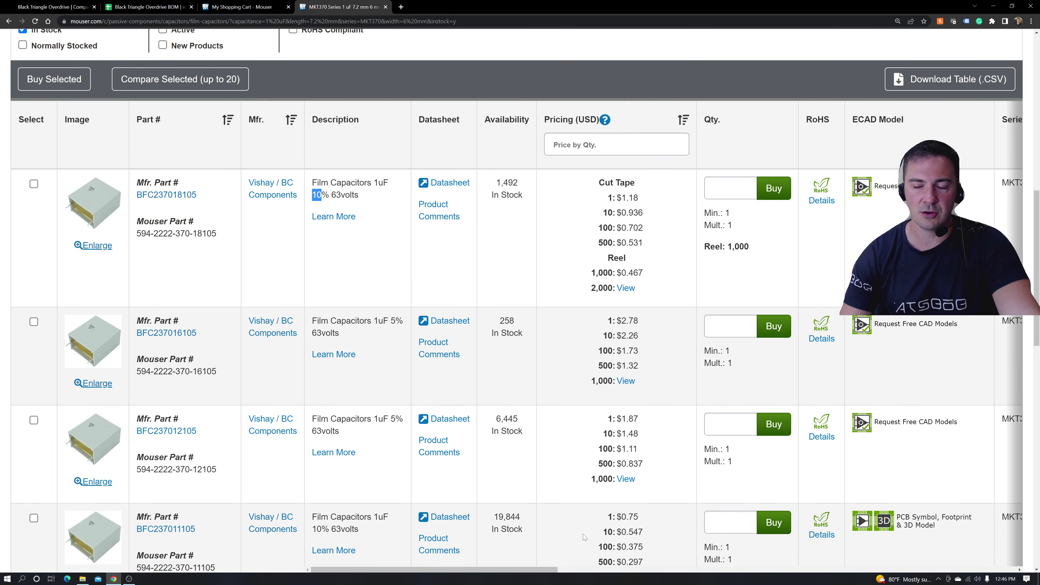
drag(499, 573, 864, 562)
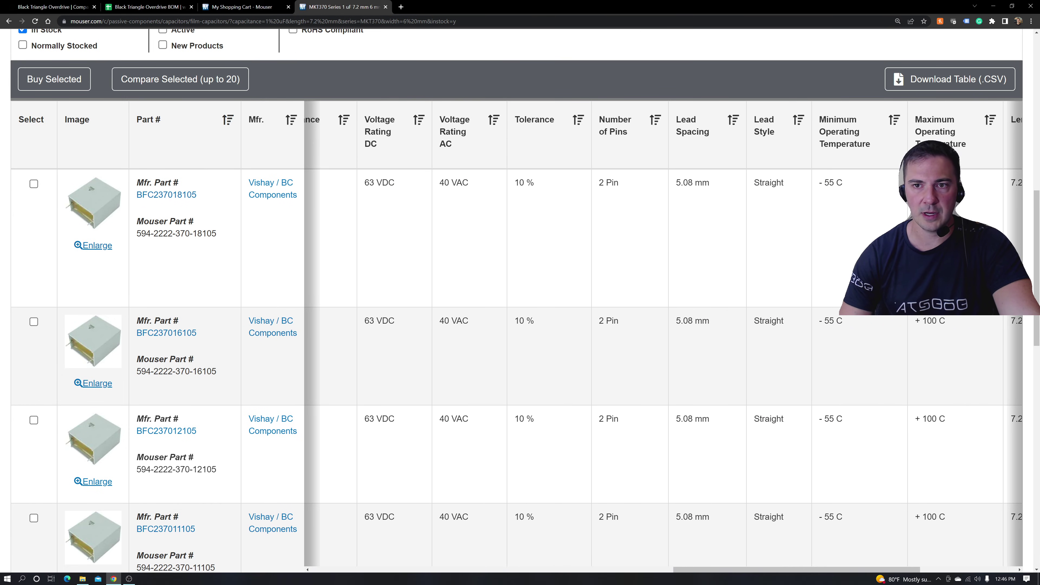
double_click(692, 183)
scroll(696, 483, down, 5)
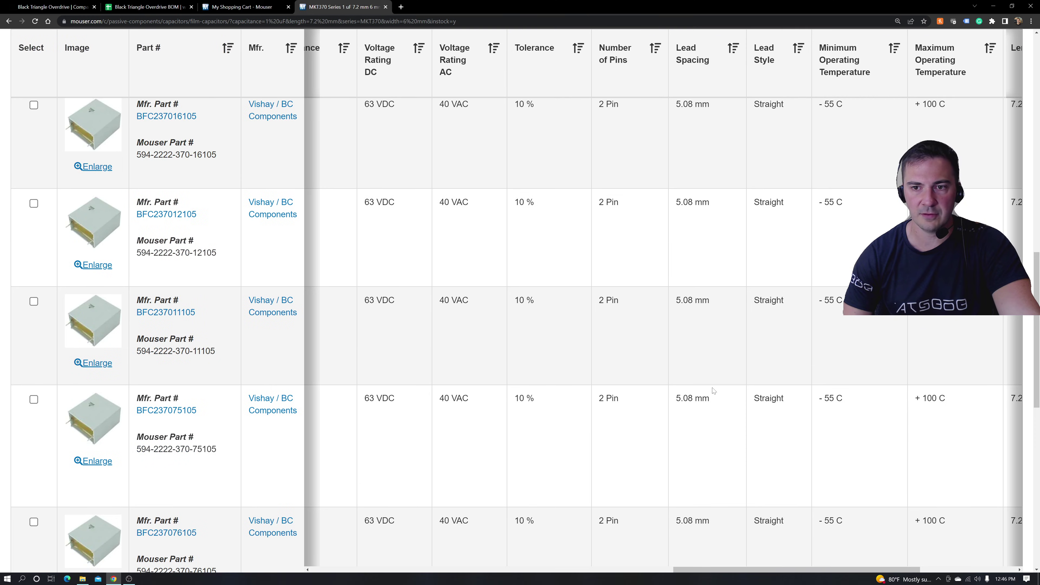
scroll(713, 411, down, 5)
scroll(707, 441, up, 15)
scroll(696, 424, down, 2)
scroll(615, 393, down, 1)
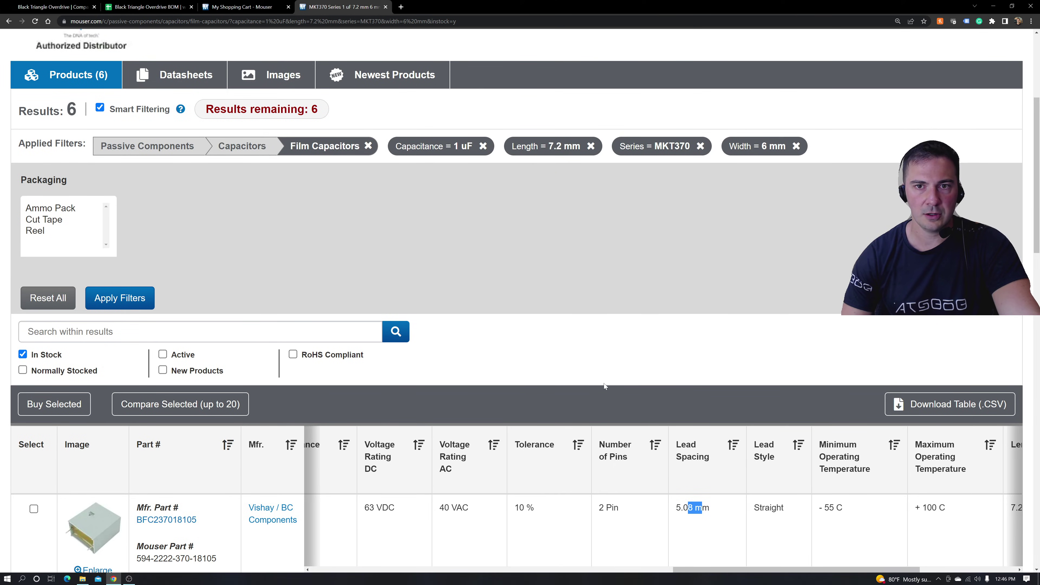
click(700, 148)
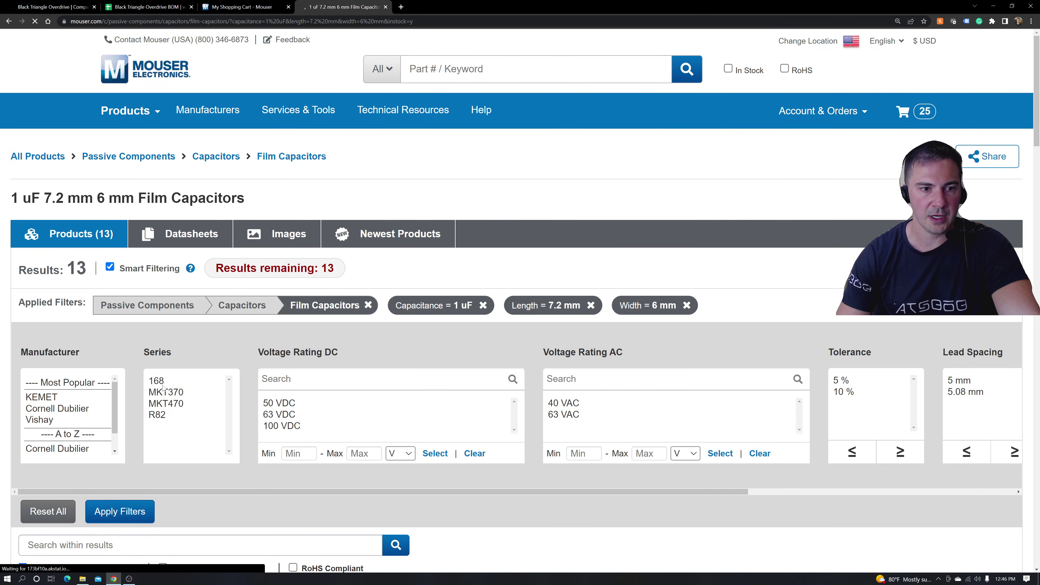
scroll(172, 396, down, 2)
scroll(183, 392, down, 6)
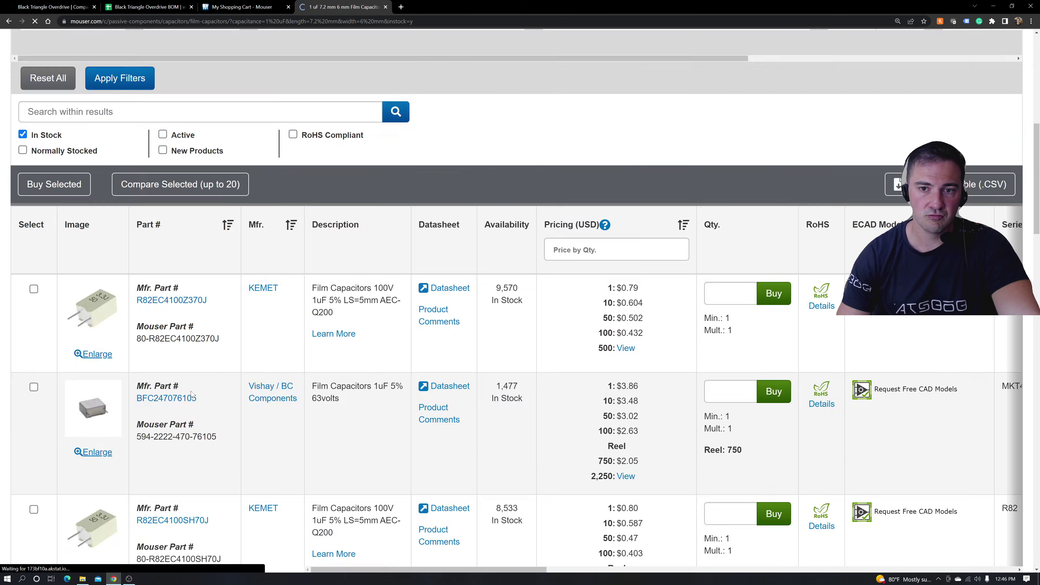
drag(328, 570, 708, 568)
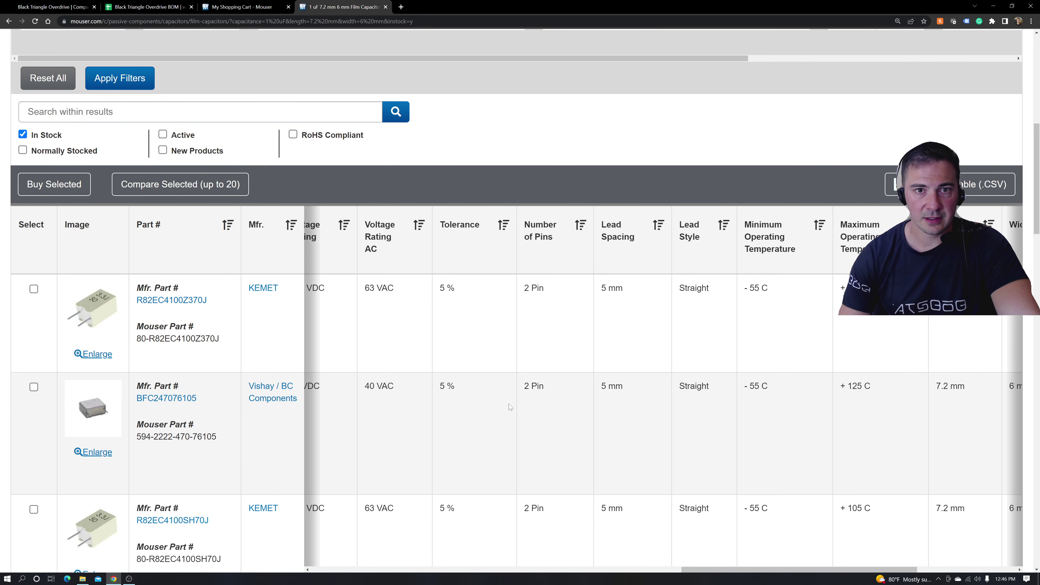
scroll(509, 404, up, 5)
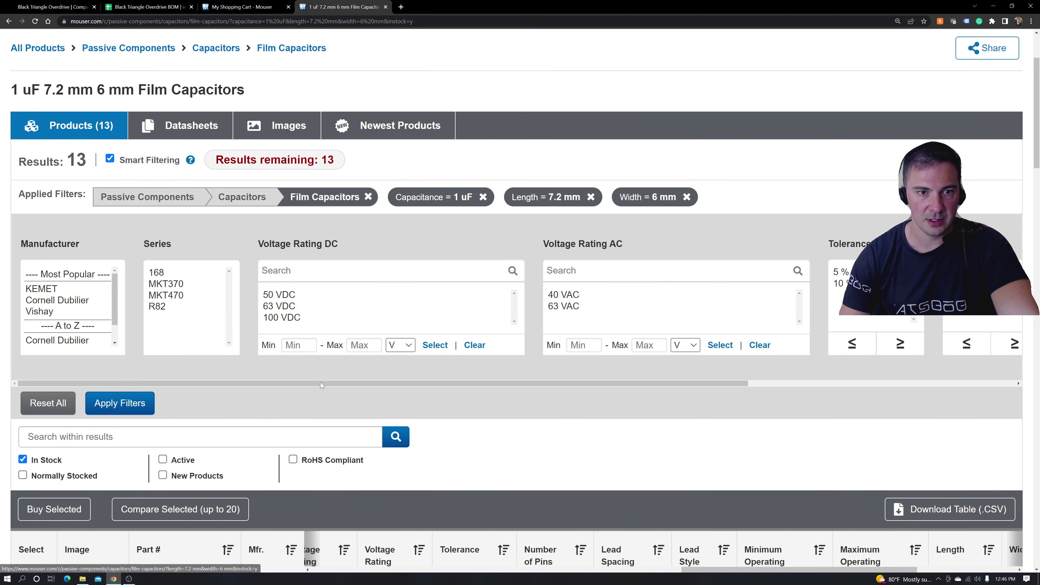
scroll(598, 452, down, 8)
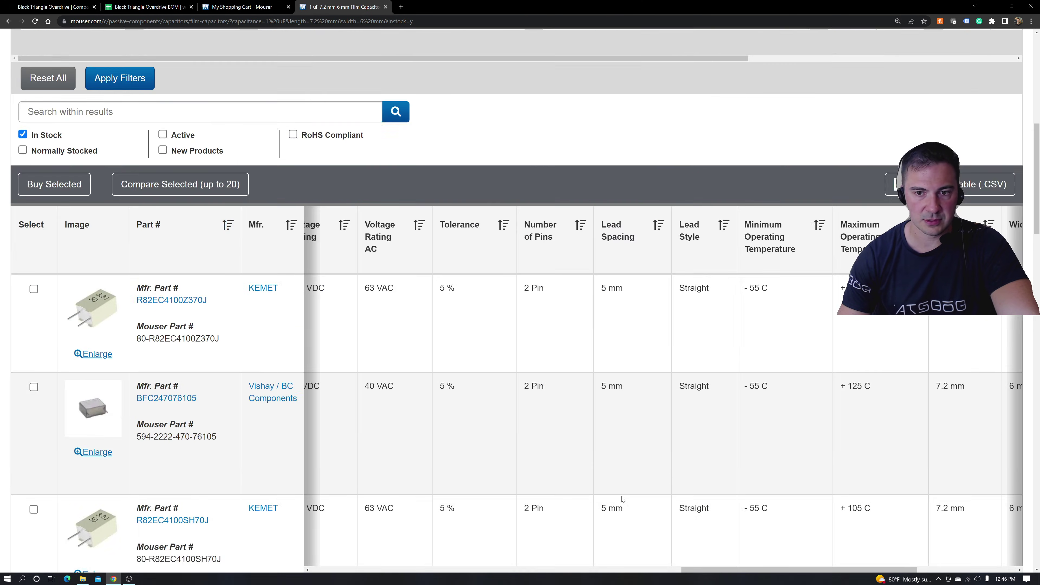
drag(689, 568, 748, 570)
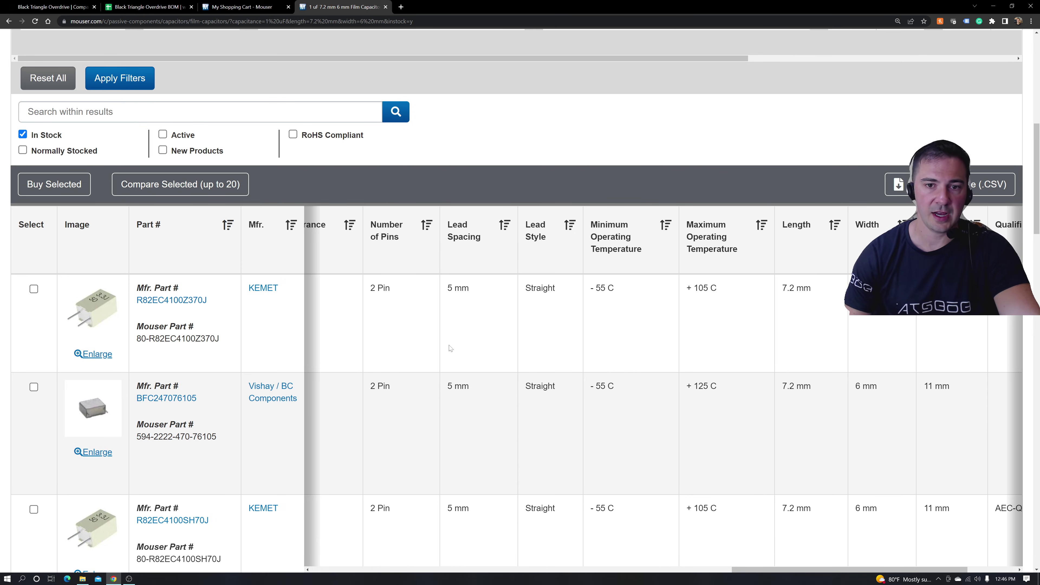
scroll(448, 351, down, 10)
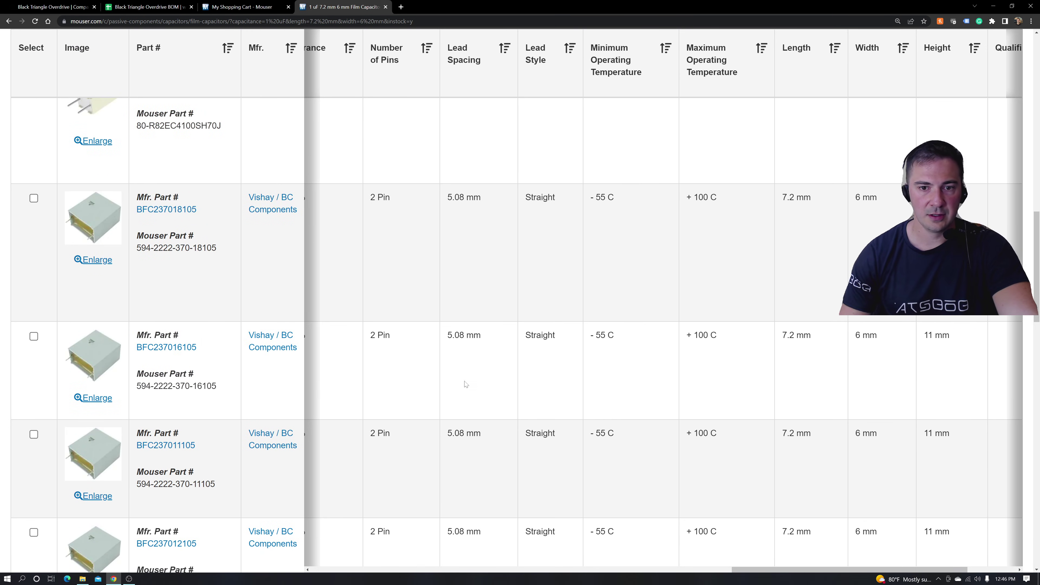
scroll(473, 416, down, 8)
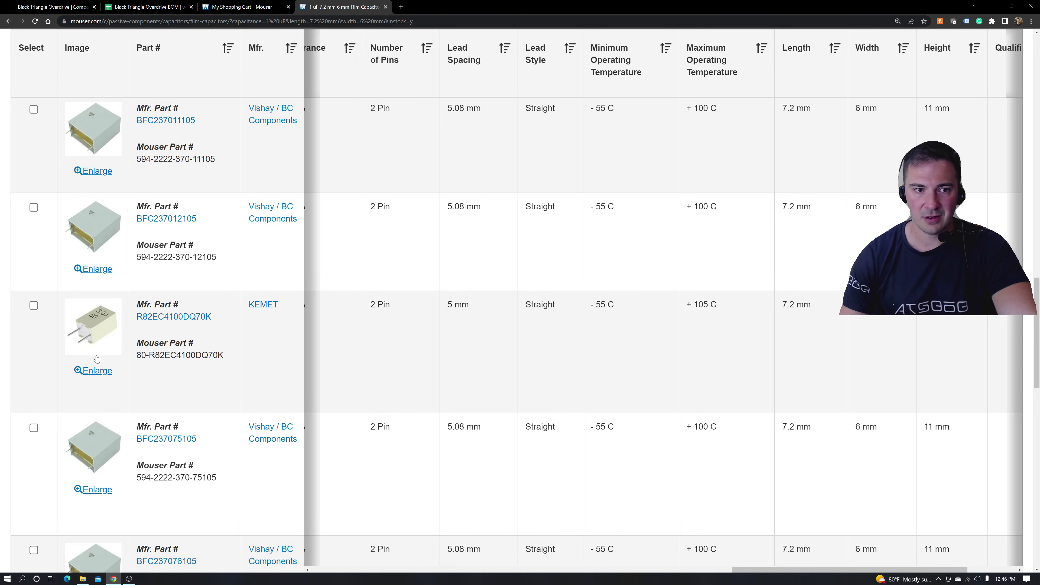
Compare the Vishay BFC237012105 and KEMET R82EC4100DQ70K capacitors side by side
click(34, 306)
click(34, 208)
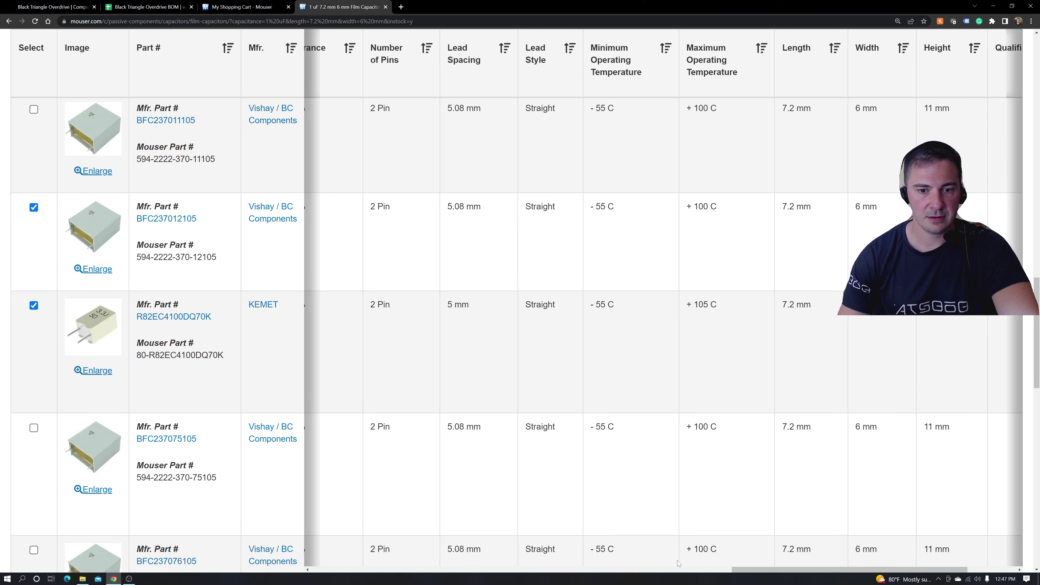
scroll(225, 300, up, 20)
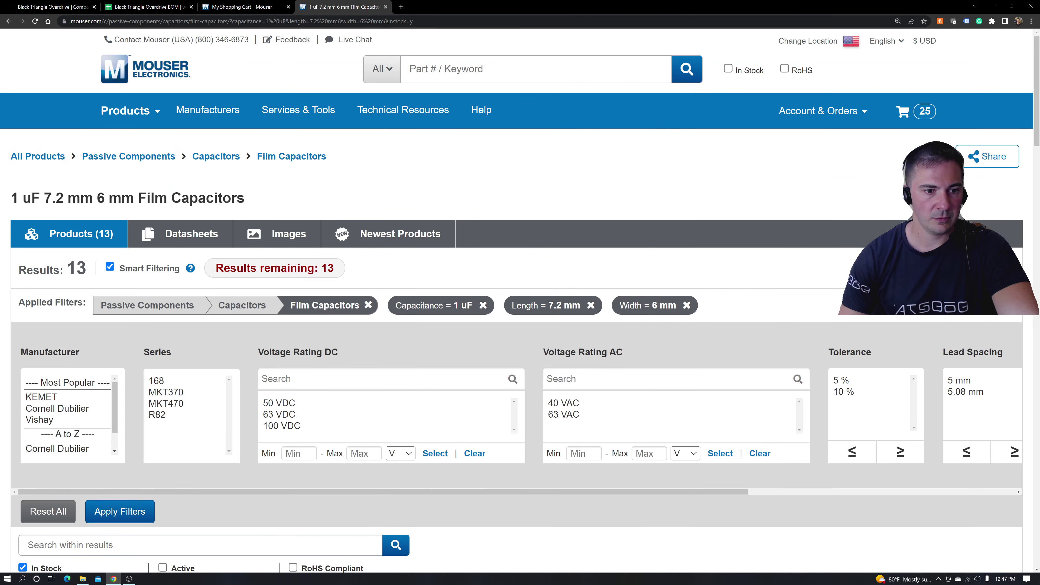
scroll(111, 512, down, 5)
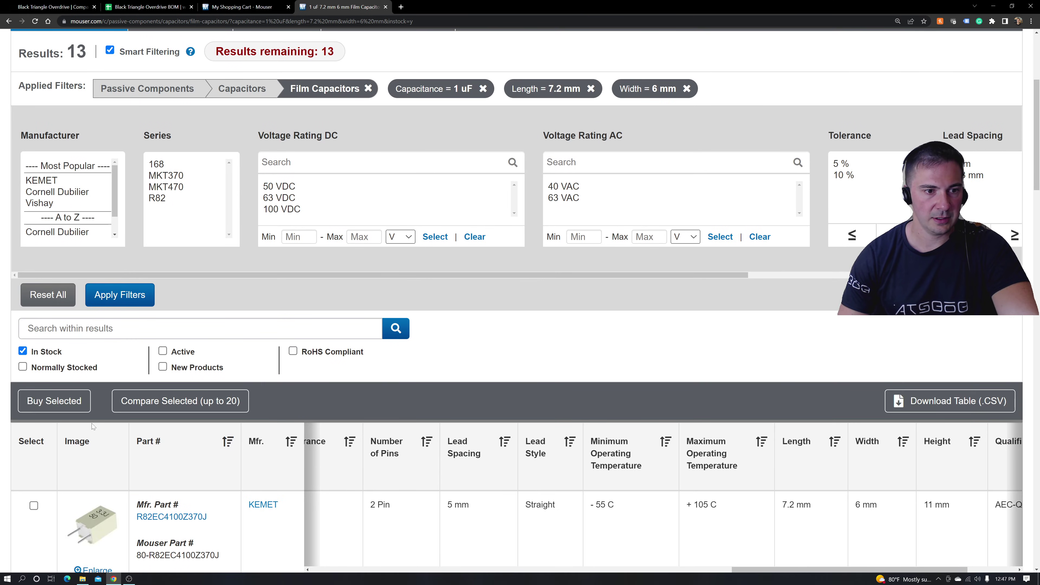
click(191, 402)
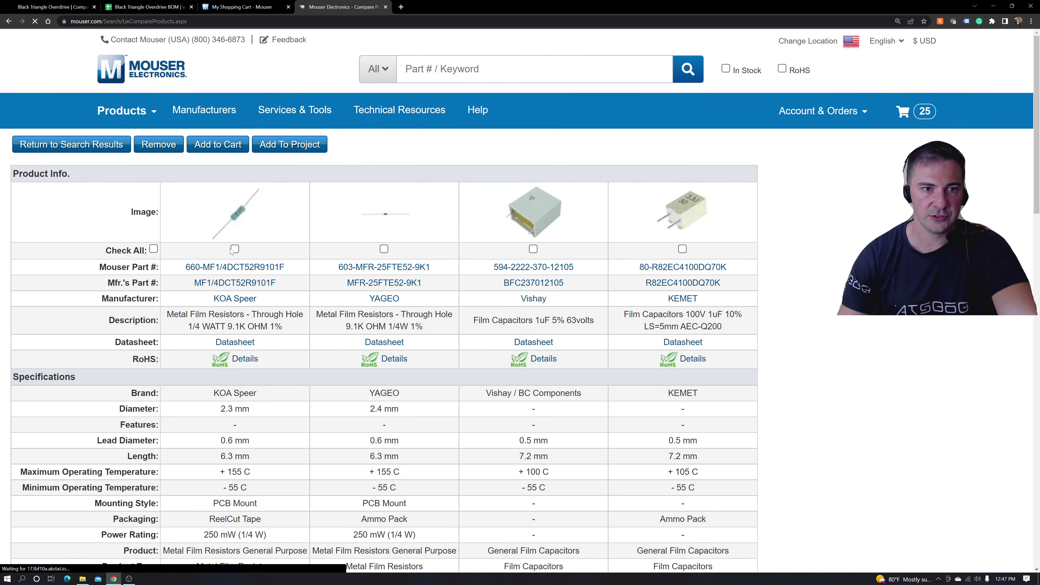
Remove the KOA Speer and Yageo resistors from the comparison
click(234, 249)
click(384, 248)
scroll(383, 252, down, 20)
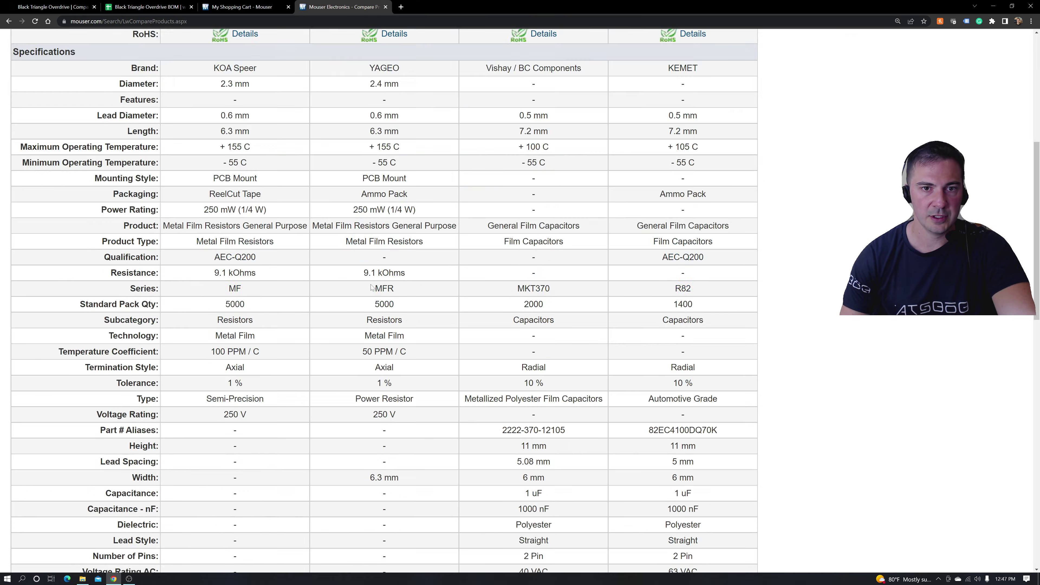
scroll(247, 374, up, 4)
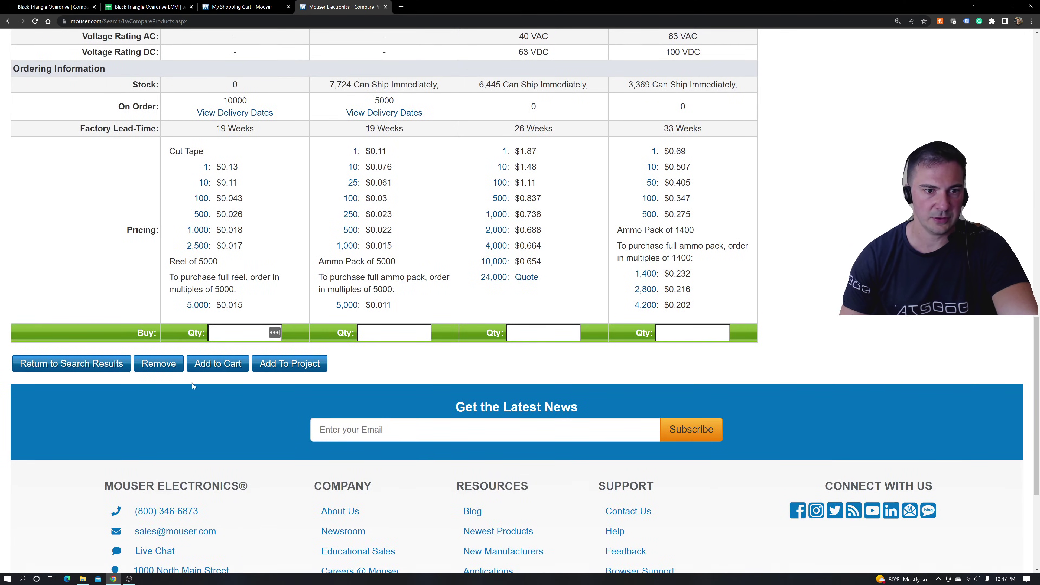
click(161, 368)
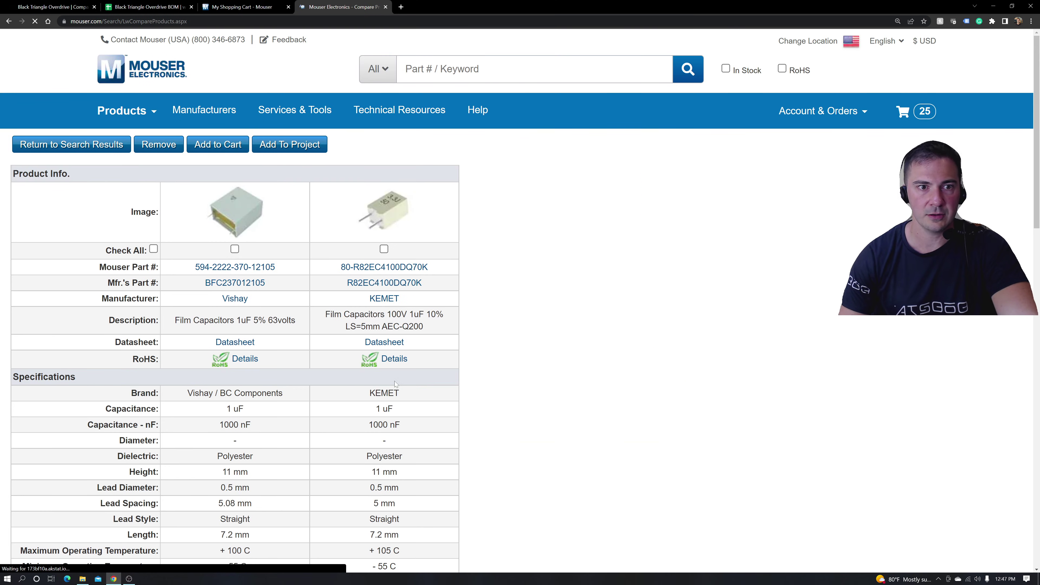
Compare the two capacitors' lead spacing and AC voltage ratings in the comparison table
scroll(287, 299, down, 20)
scroll(552, 246, up, 20)
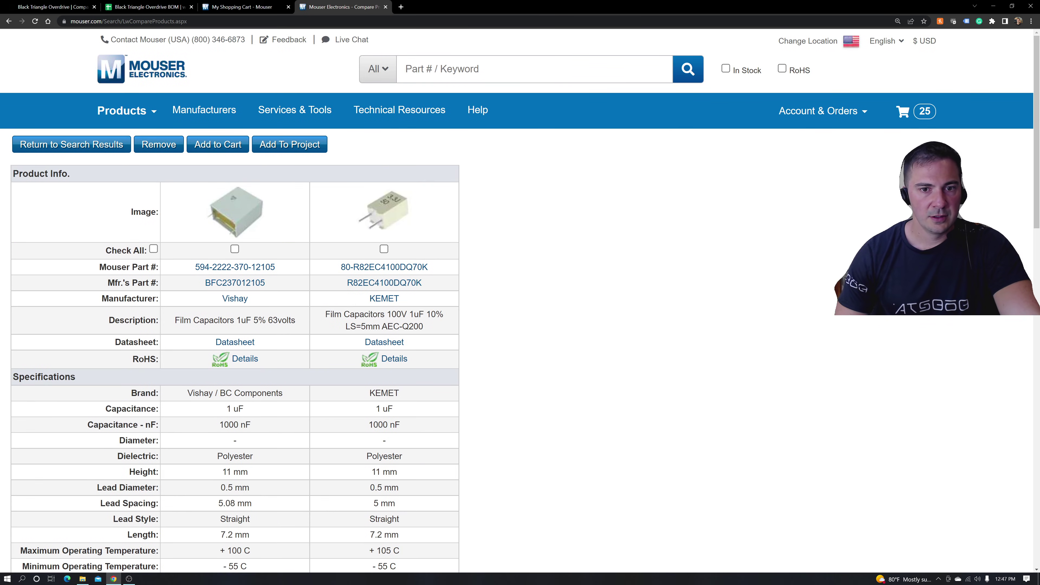
scroll(389, 441, down, 3)
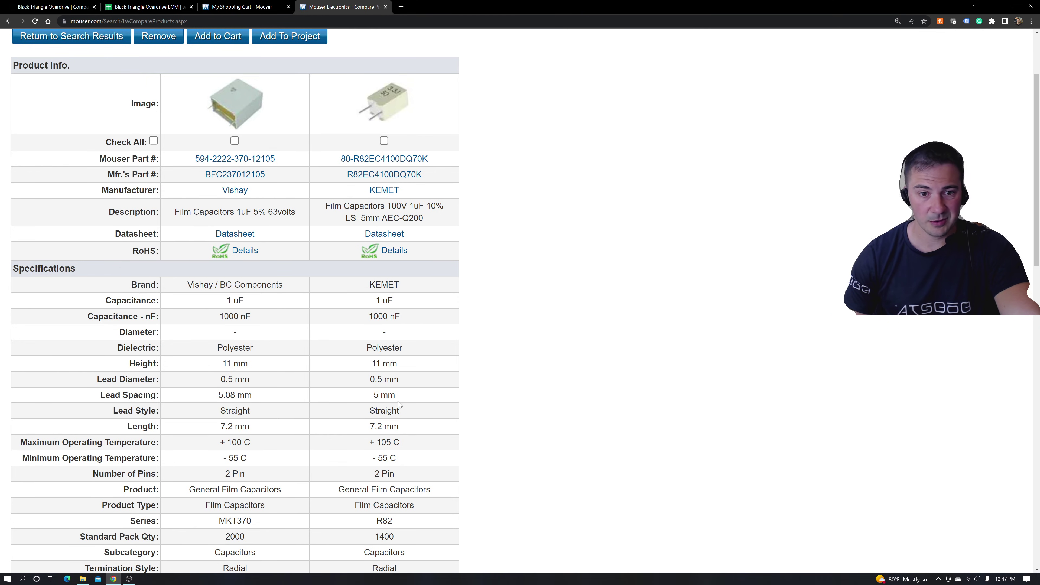
drag(397, 396, 218, 395)
scroll(296, 419, down, 3)
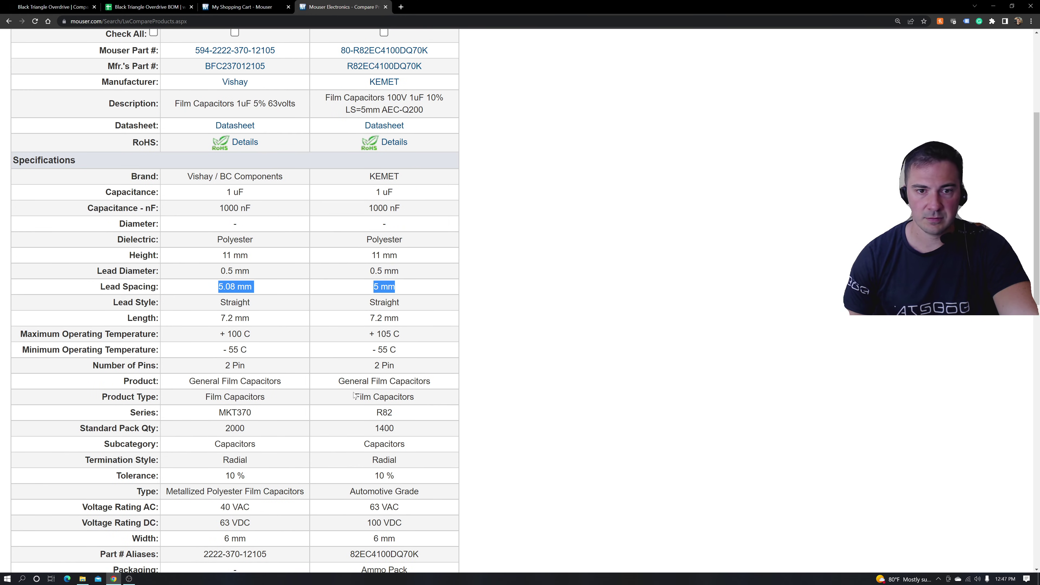
scroll(380, 440, down, 5)
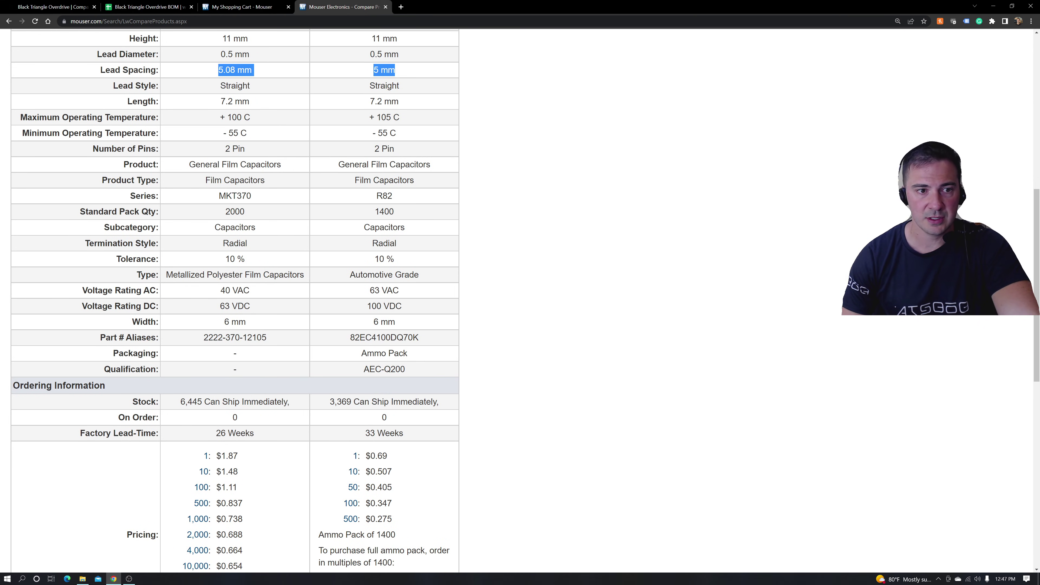
drag(220, 290, 375, 290)
click(370, 291)
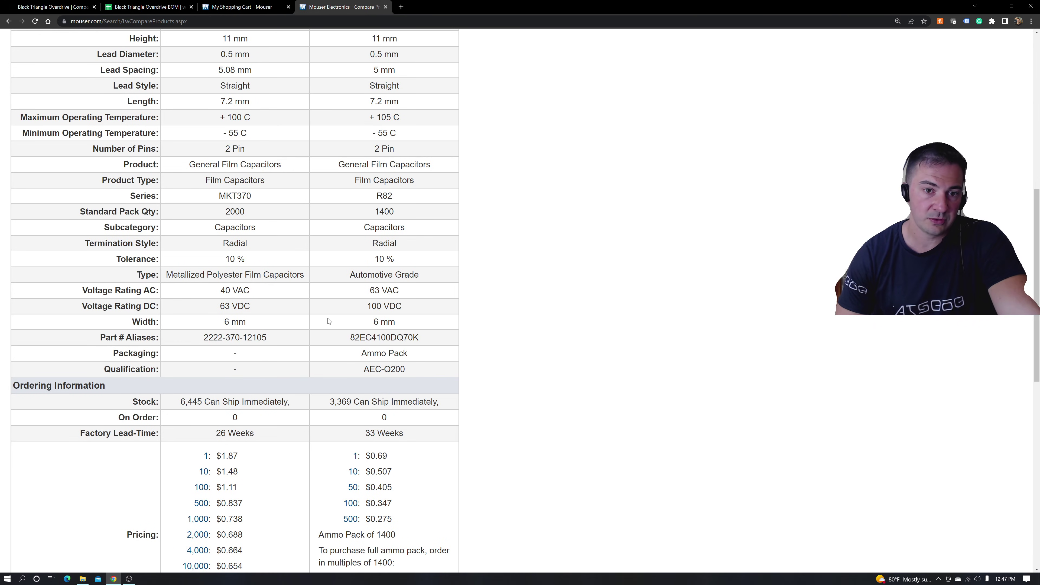
Review the remaining specs and pricing, then return to the Black Triangle Overdrive blog tab
scroll(417, 328, up, 10)
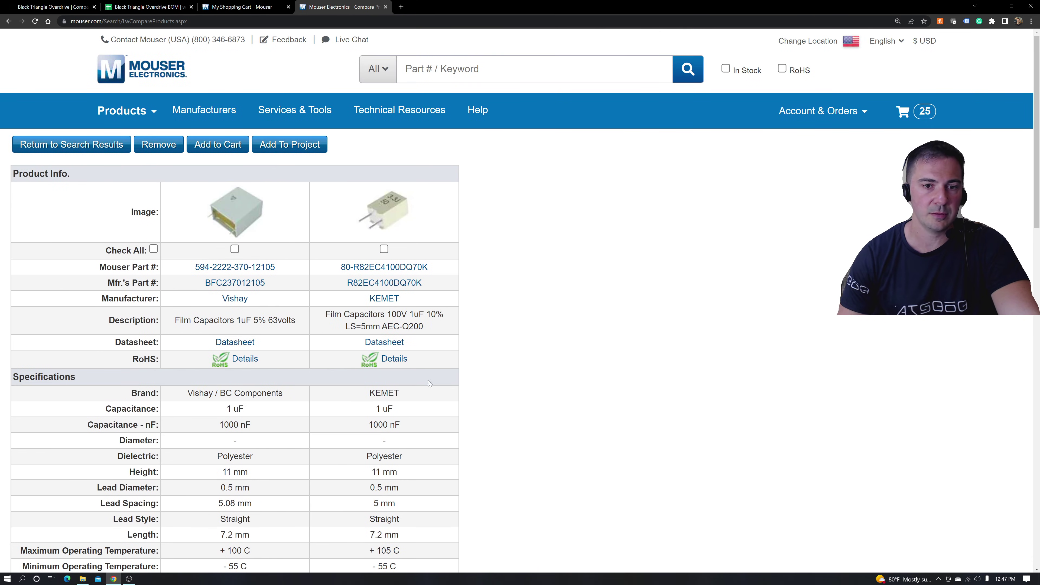
scroll(433, 389, down, 8)
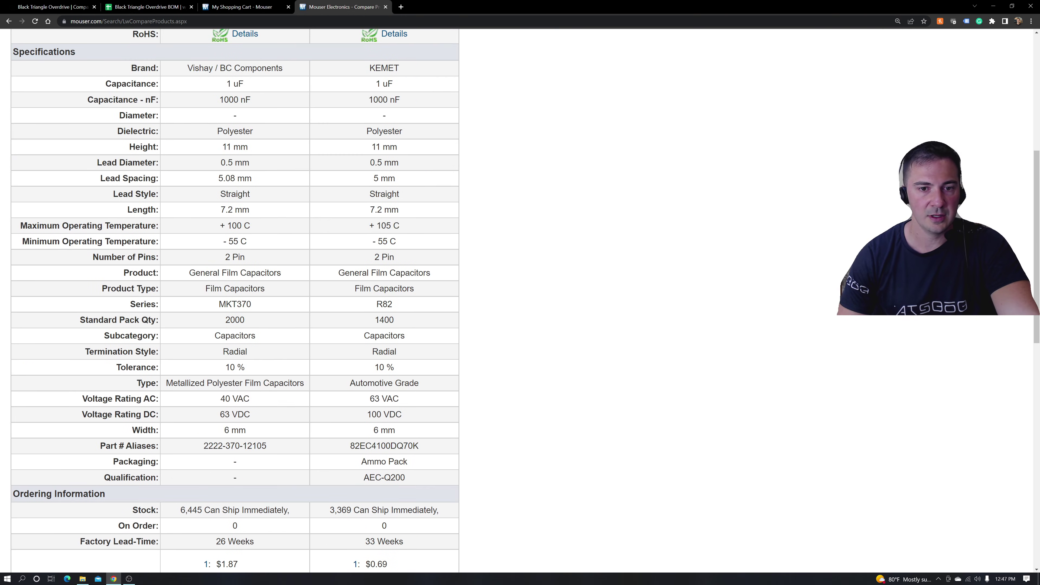
scroll(287, 329, down, 2)
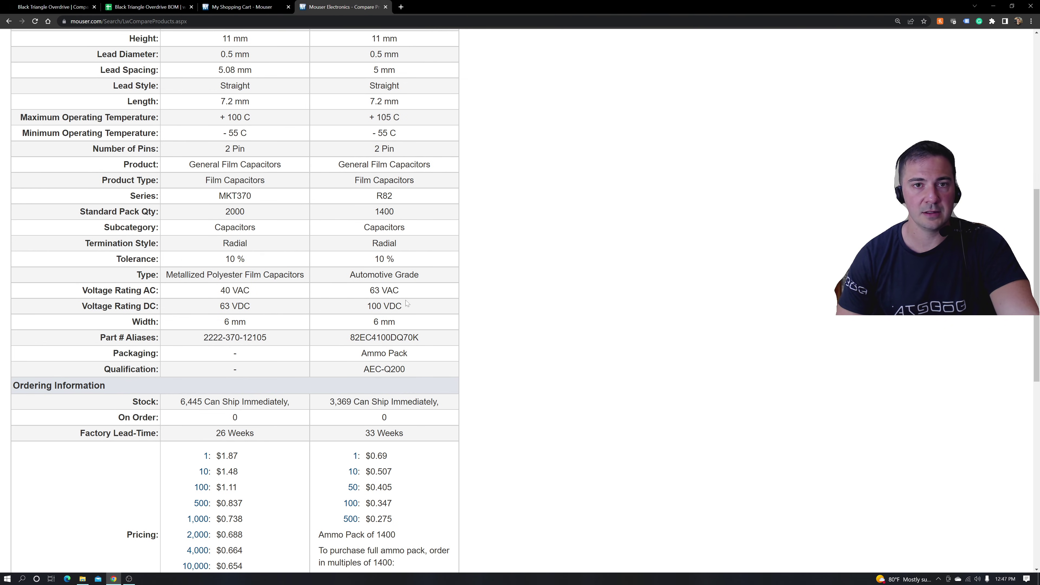
scroll(406, 303, up, 2)
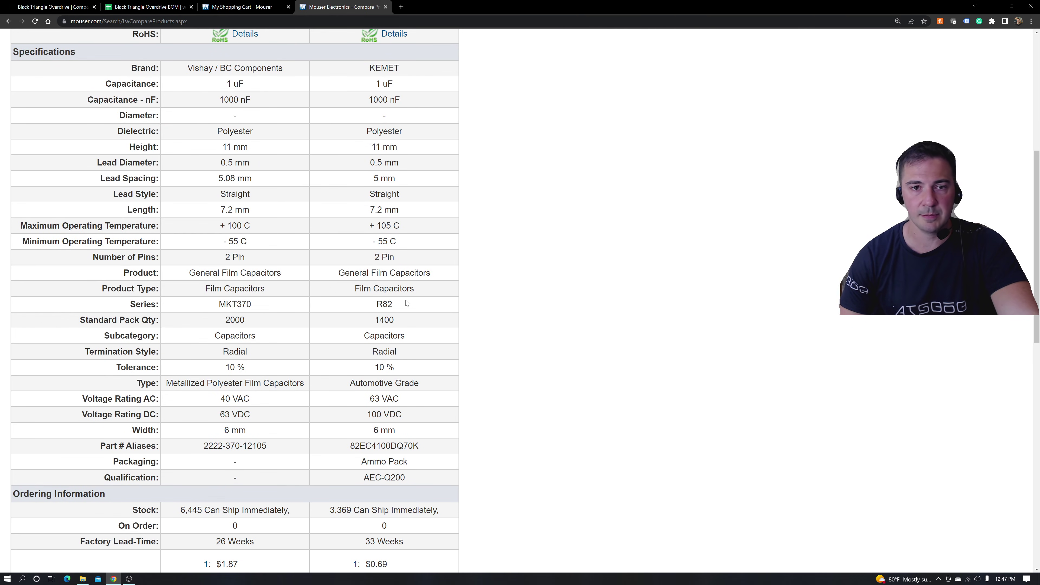
scroll(404, 304, up, 2)
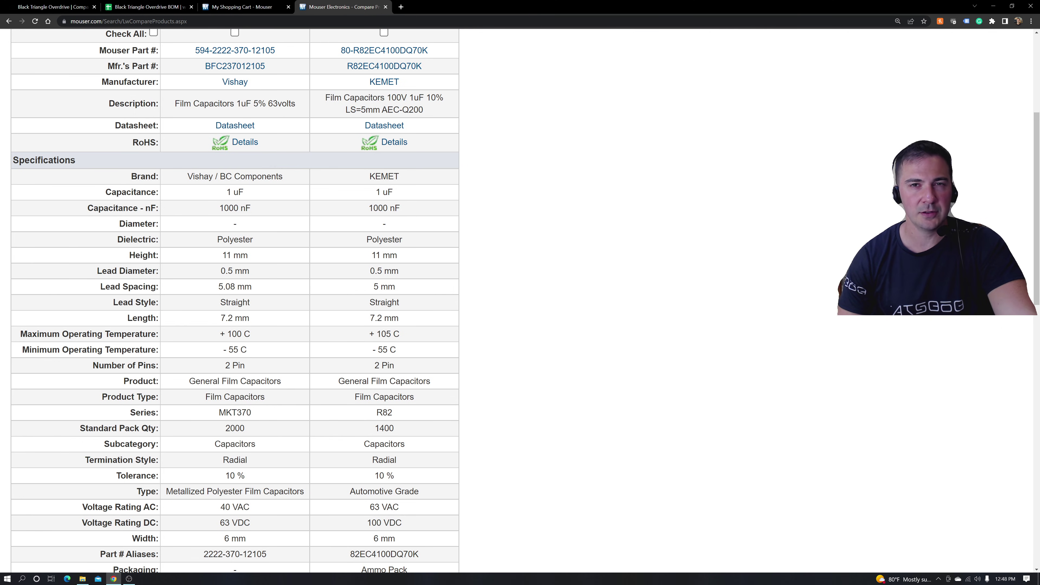
scroll(404, 305, up, 4)
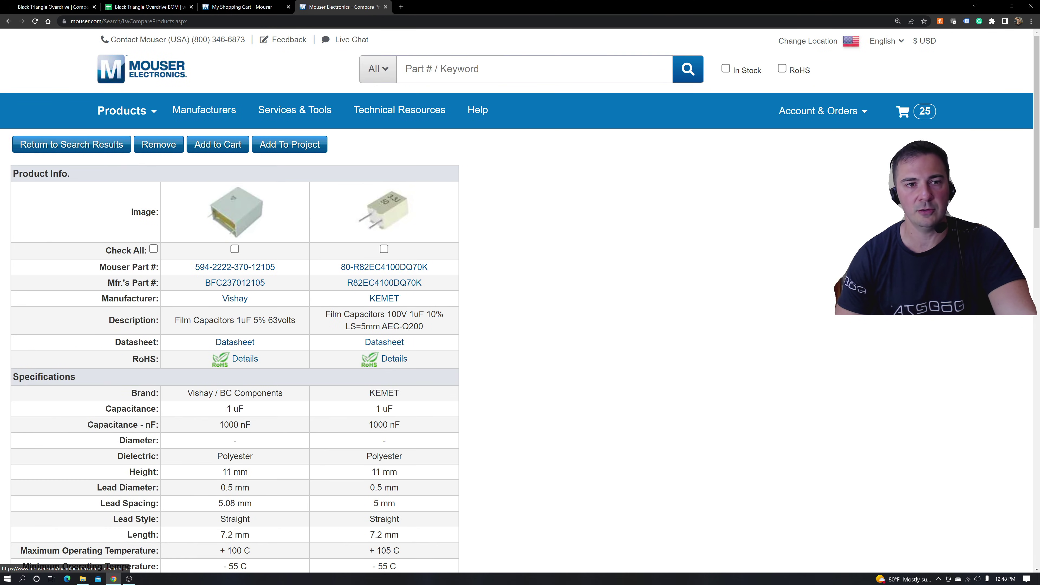
scroll(365, 422, down, 2)
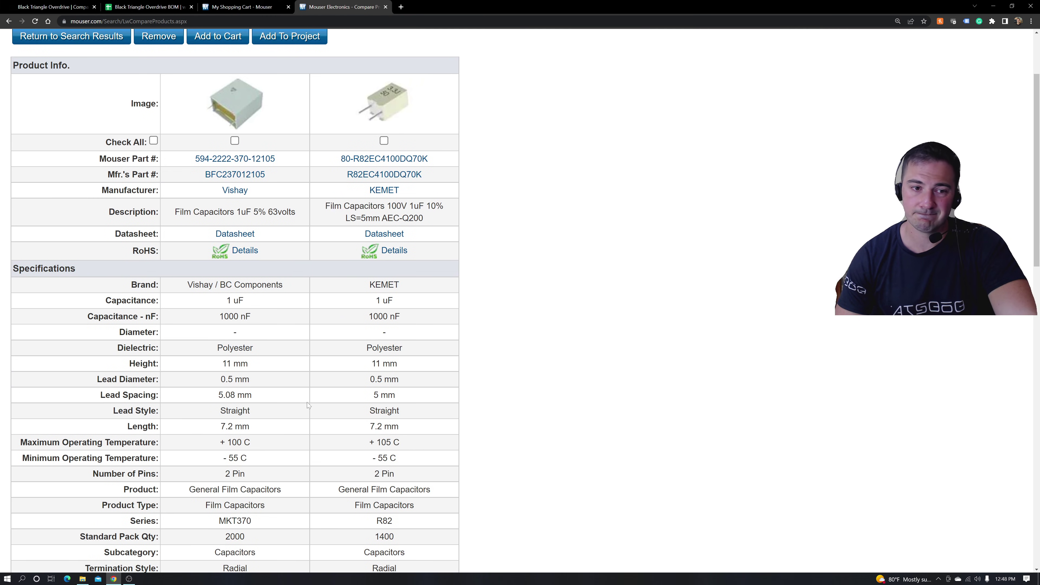
scroll(300, 392, down, 2)
scroll(307, 382, down, 4)
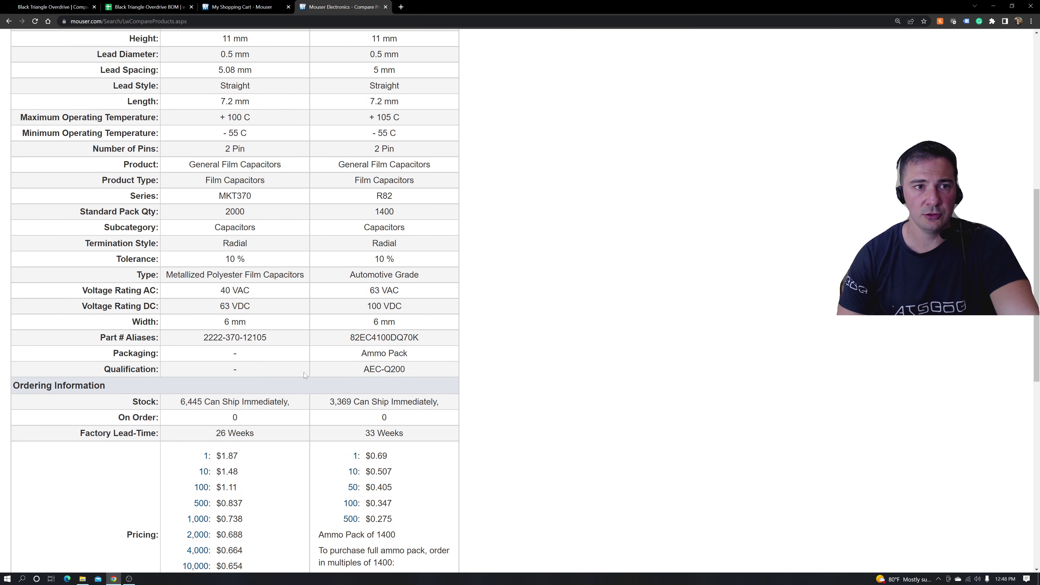
key(ctrl+1)
scroll(246, 210, up, 8)
Show The Tone Geek home page's recent posts, then bring the screen recorder forward
click(477, 73)
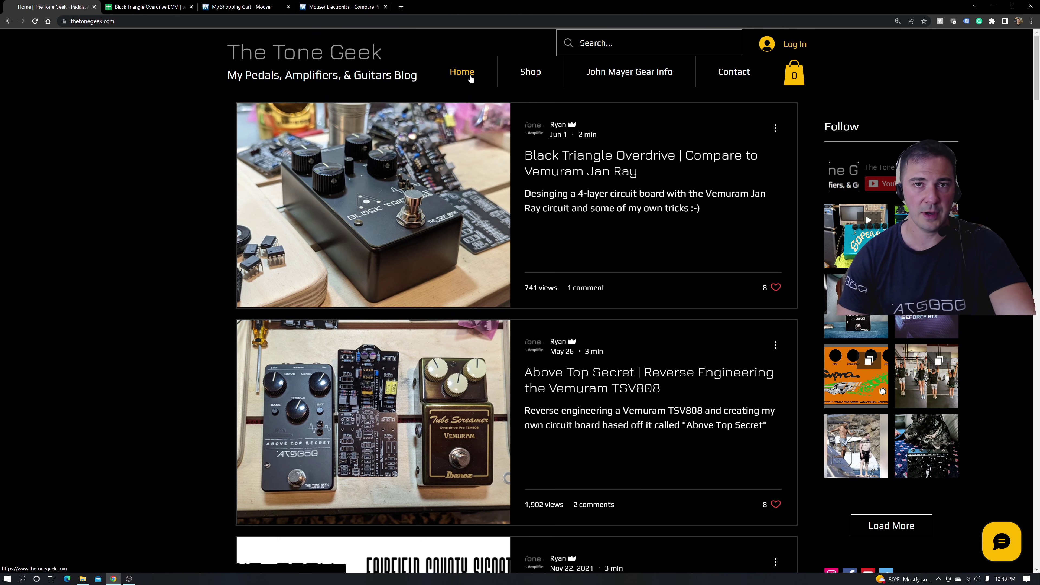
mouse_move(629, 73)
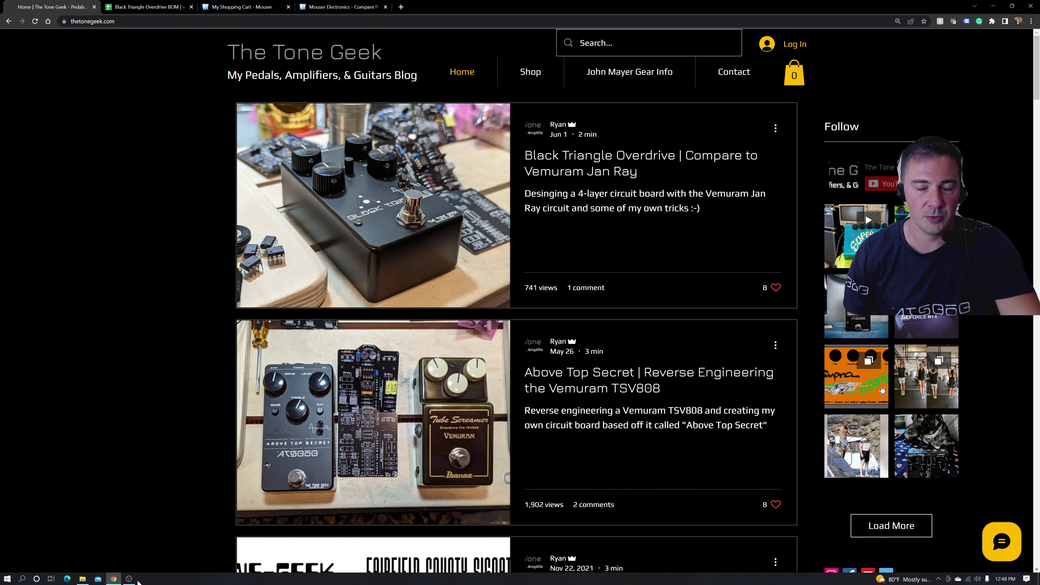
click(129, 579)
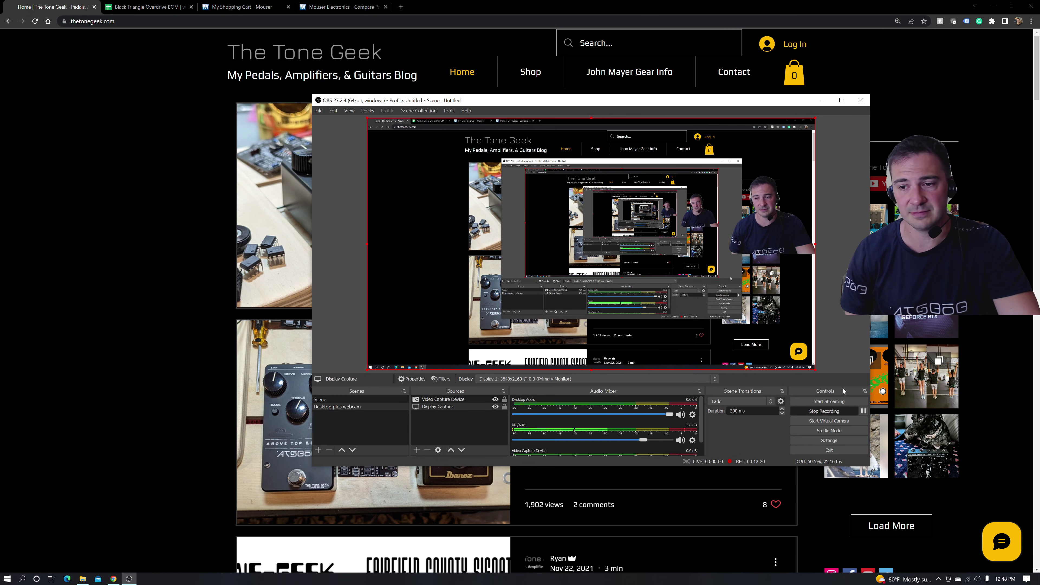